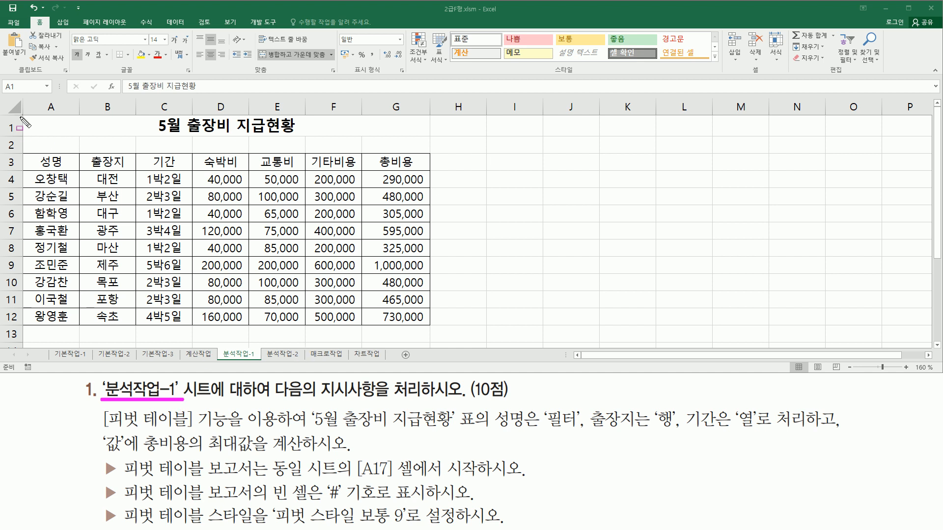
Read the pivot table requirements for the 분석작업-1 sheet and examine the 5월 출장비 지급현황 source table
mouse_move(23, 119)
mouse_down()
mouse_move(51, 164)
mouse_move(411, 294)
mouse_move(441, 330)
mouse_up()
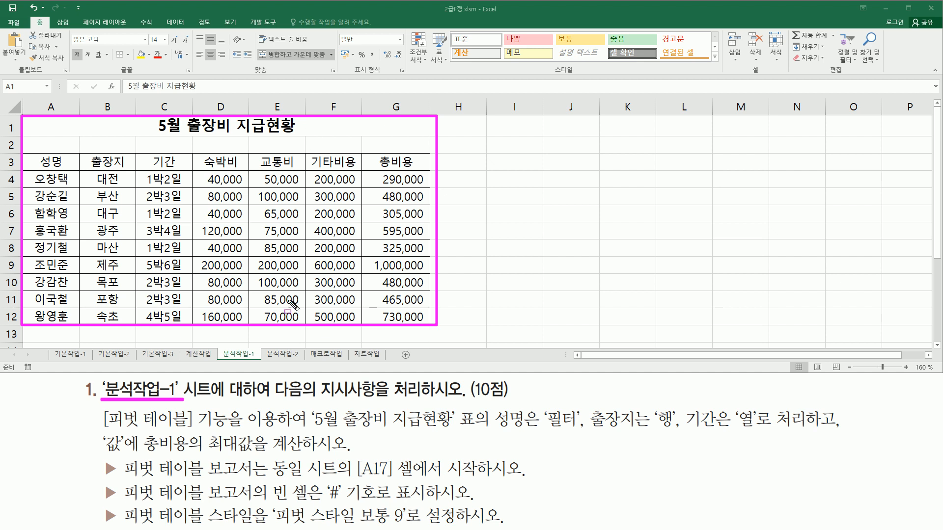
drag(274, 398, 346, 398)
drag(410, 399, 460, 398)
key(Delete)
drag(102, 430, 233, 430)
mouse_move(304, 404)
mouse_down()
mouse_move(390, 431)
mouse_move(760, 431)
mouse_up()
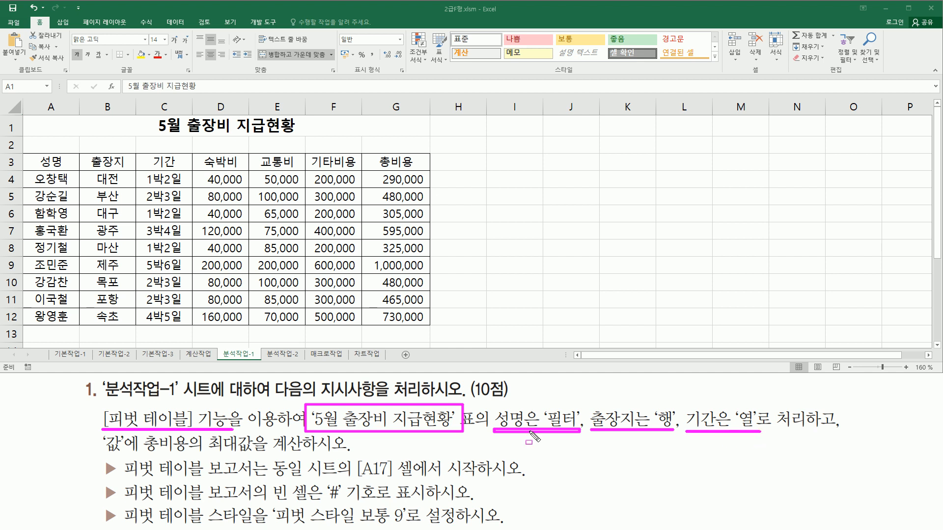
drag(103, 453, 316, 453)
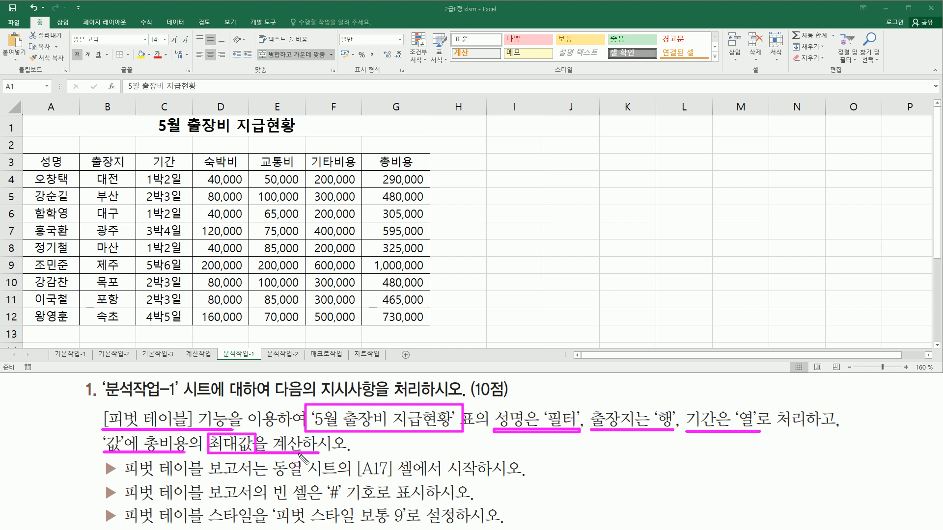
drag(123, 475, 255, 475)
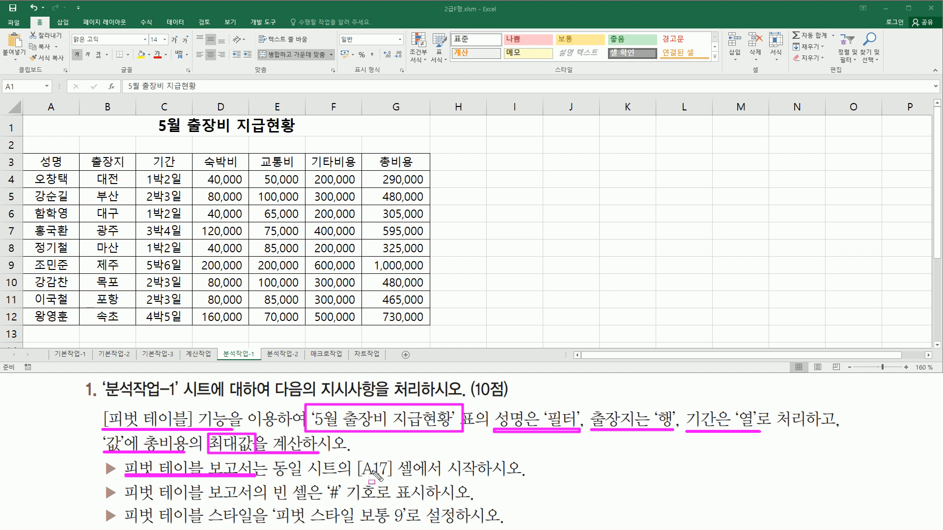
drag(357, 457, 401, 481)
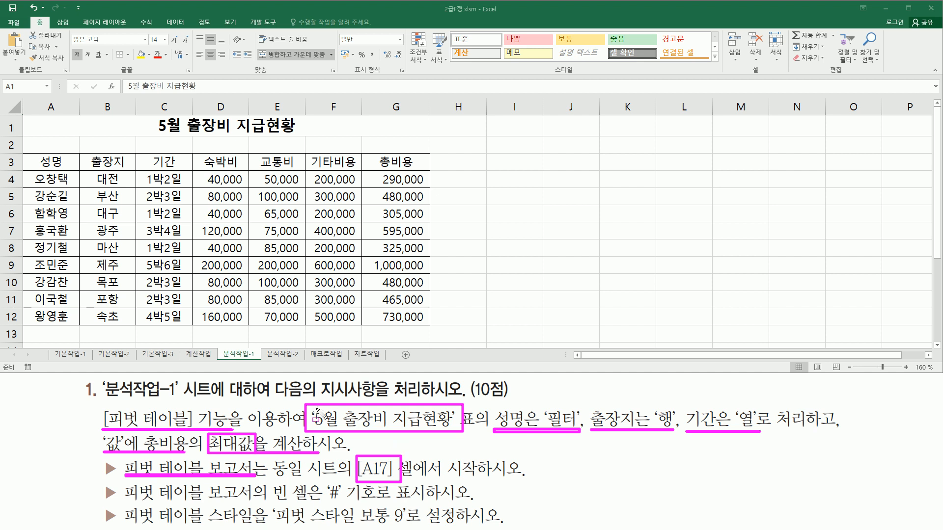
key(Escape)
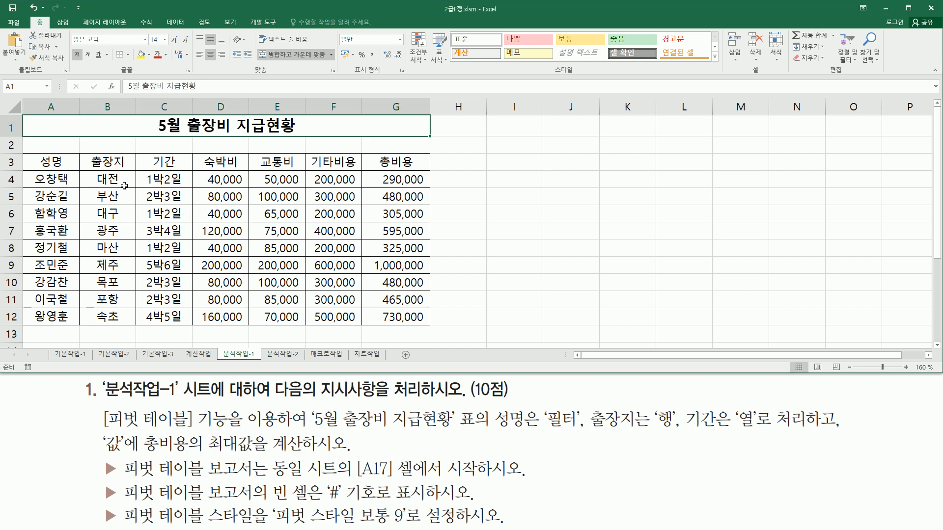
key(ctrl+2)
mouse_move(31, 155)
mouse_down()
mouse_move(433, 314)
mouse_move(442, 325)
mouse_move(431, 330)
mouse_up()
key(Escape)
Start creating a PivotTable from a cell inside the 5월 출장비 지급현황 table
click(218, 215)
click(162, 232)
click(247, 259)
click(241, 203)
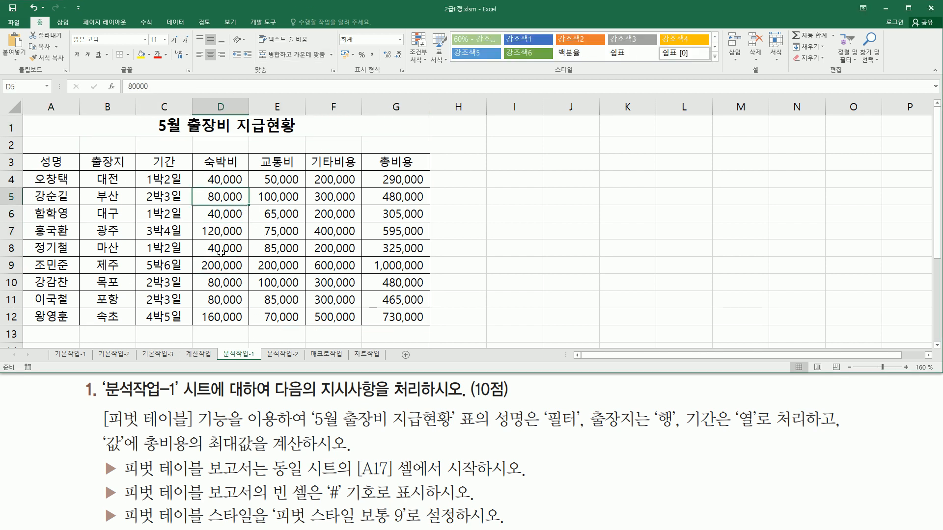
key(ctrl+2)
drag(52, 16, 72, 29)
key(Escape)
click(64, 24)
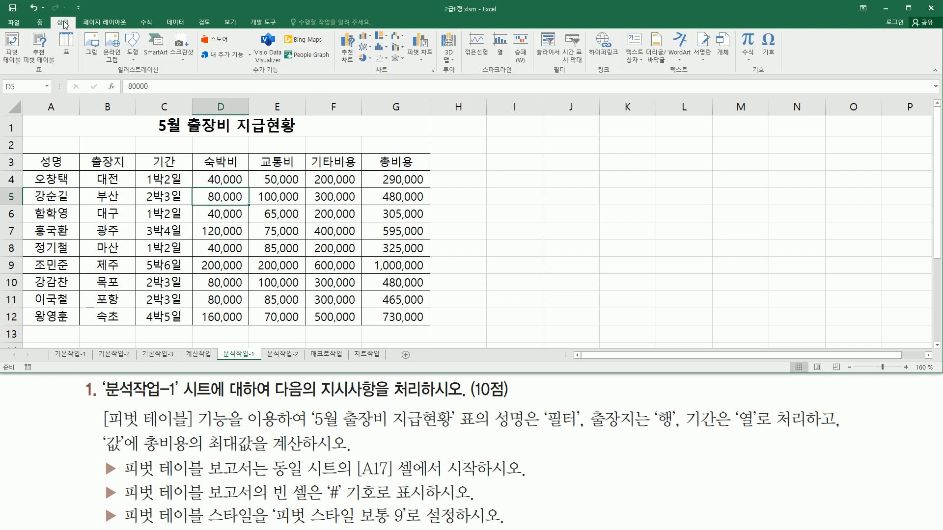
key(ctrl+2)
drag(31, 75, 48, 75)
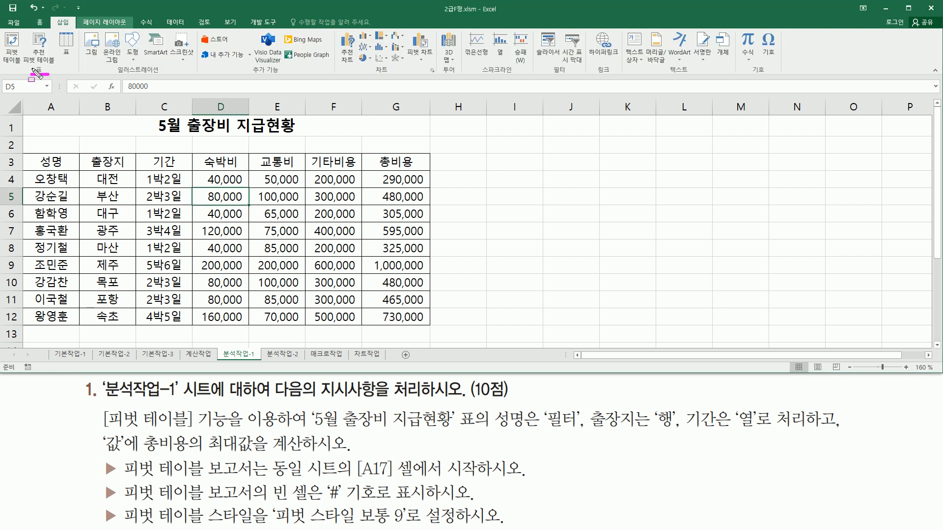
drag(6, 35, 23, 66)
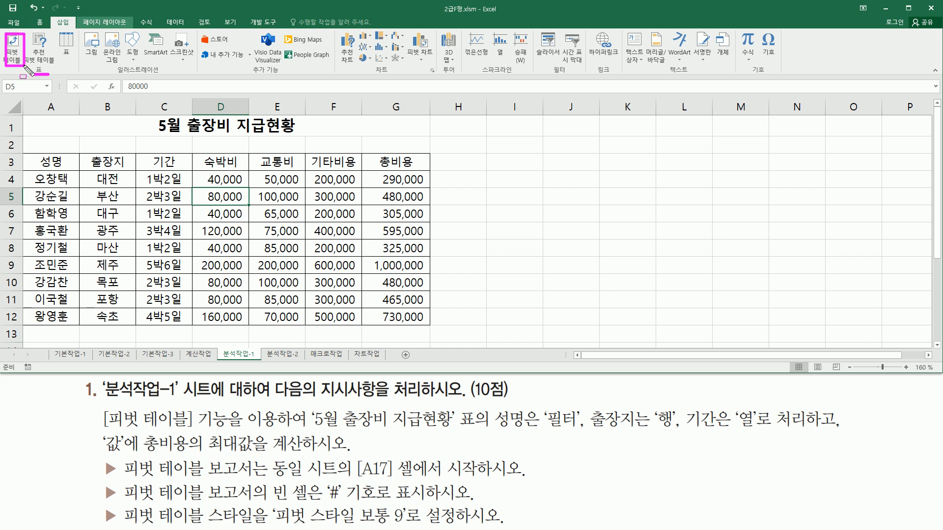
key(Escape)
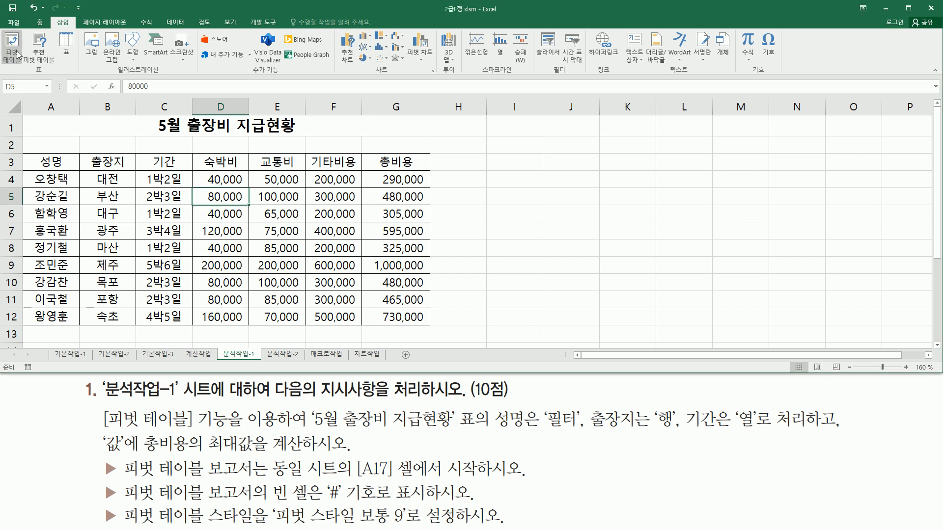
click(11, 44)
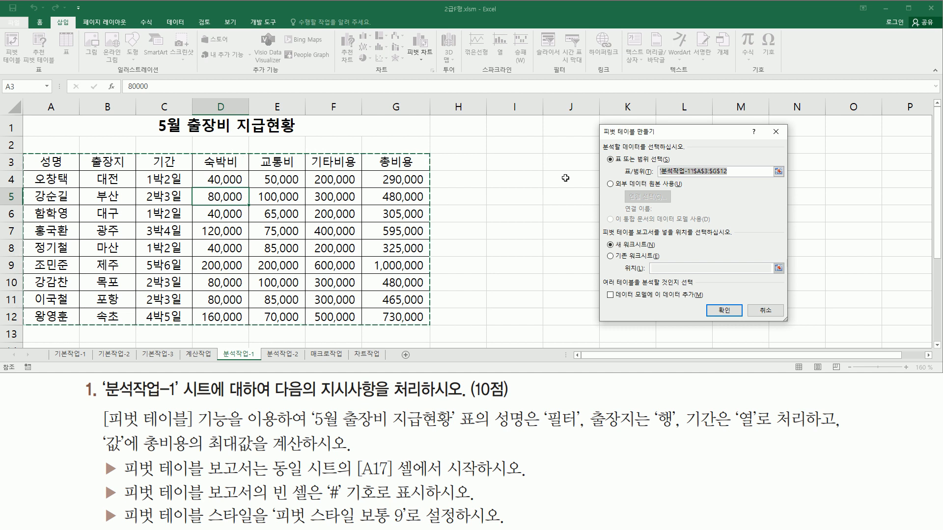
Create the pivot table on the existing worksheet, with its report starting at cell A17 of 분석작업-1
mouse_move(599, 123)
mouse_down()
mouse_move(651, 294)
mouse_move(788, 336)
mouse_move(776, 328)
mouse_up()
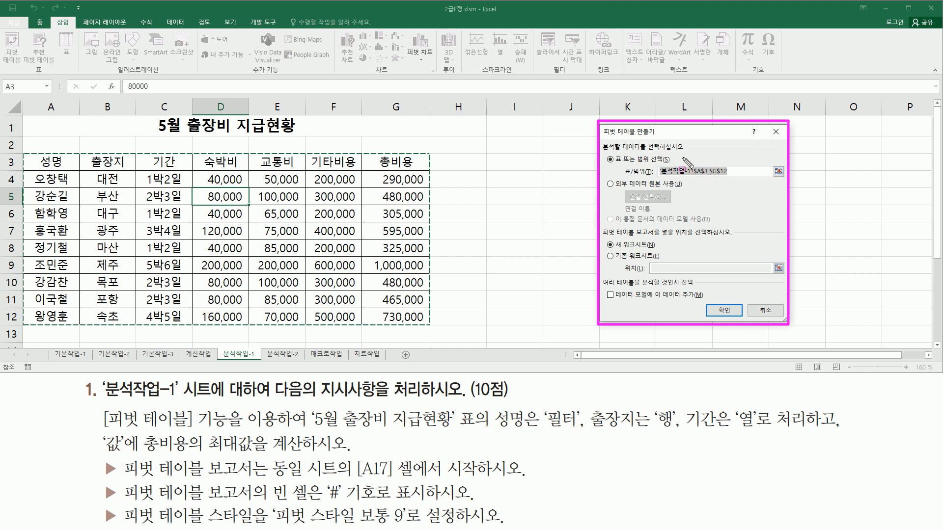
key(Escape)
mouse_move(599, 139)
mouse_down()
mouse_move(615, 151)
mouse_move(690, 154)
mouse_up()
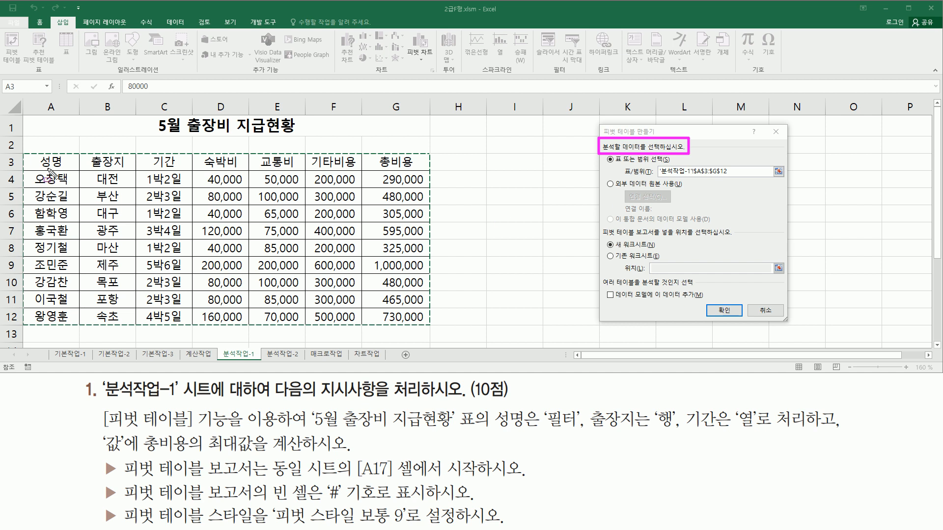
mouse_move(33, 157)
mouse_down()
mouse_move(294, 284)
mouse_move(419, 320)
mouse_up()
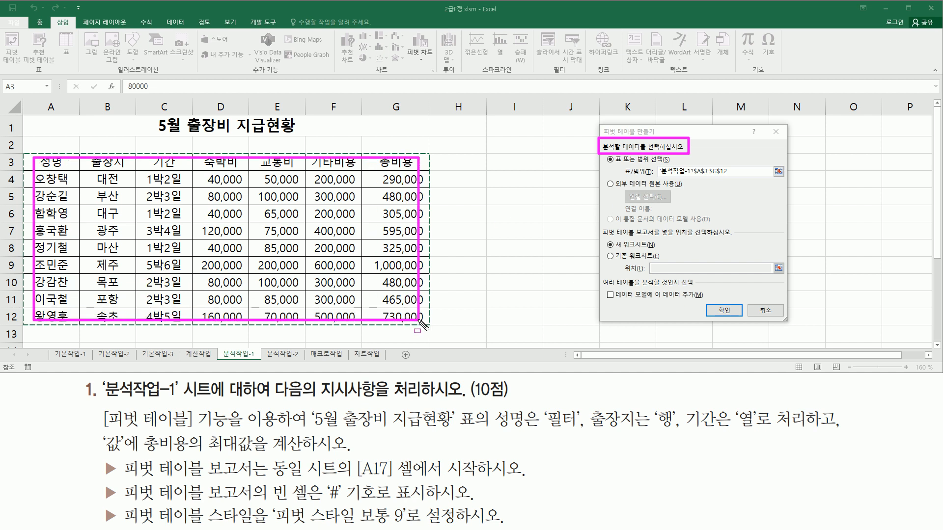
drag(603, 230, 745, 241)
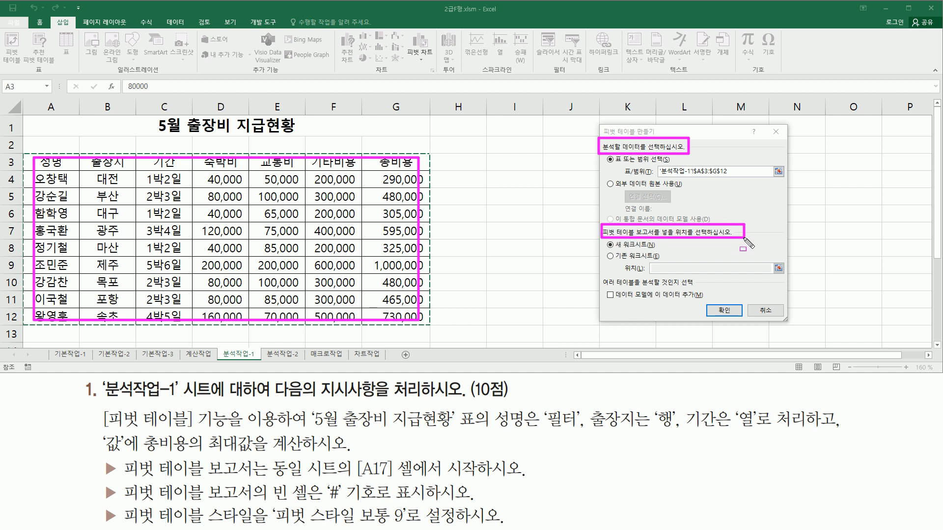
drag(269, 479, 479, 480)
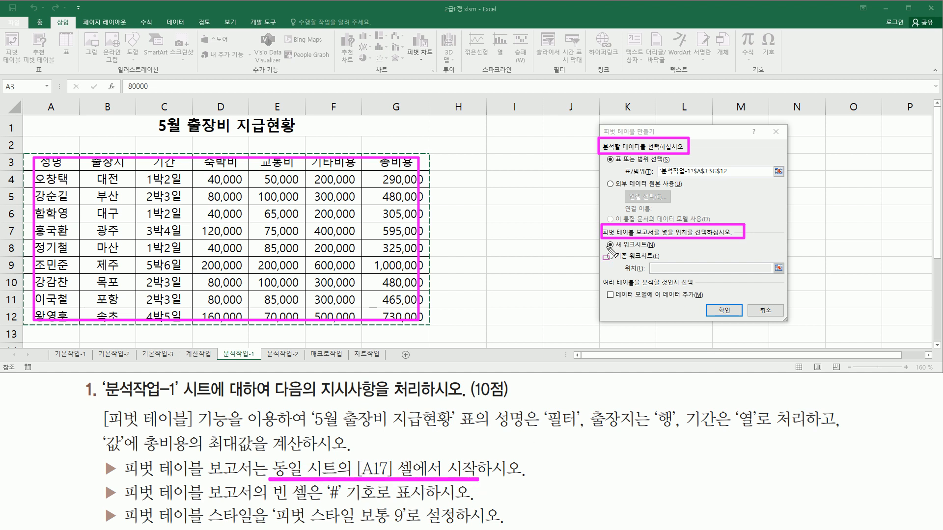
drag(604, 250, 661, 261)
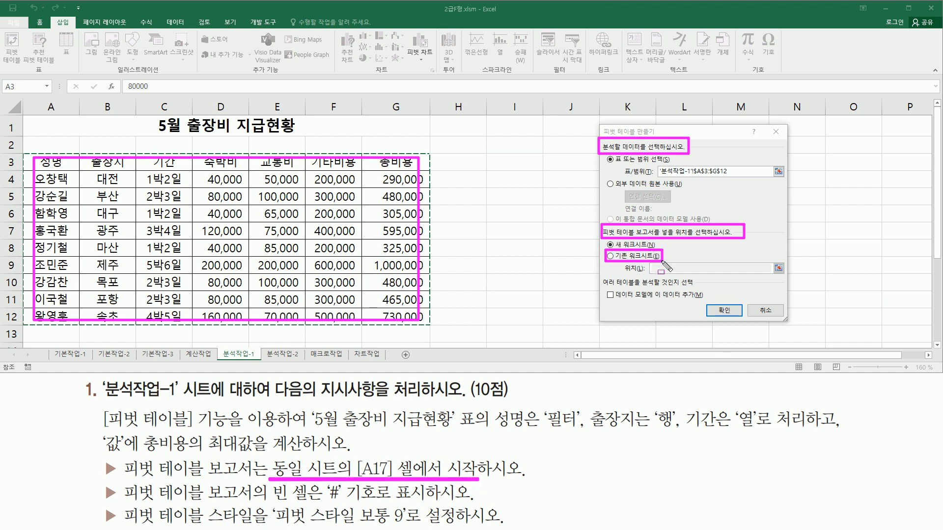
key(Escape)
click(615, 257)
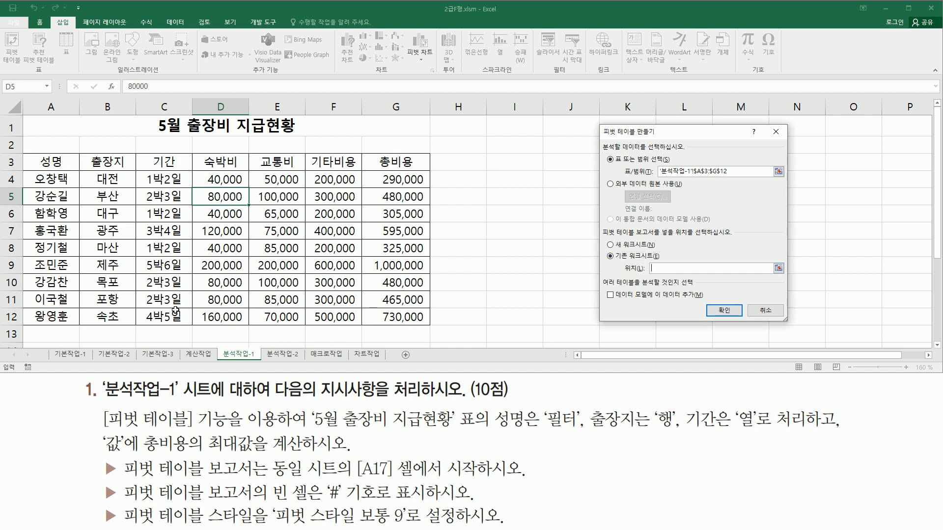
scroll(357, 310, down, 3)
click(44, 228)
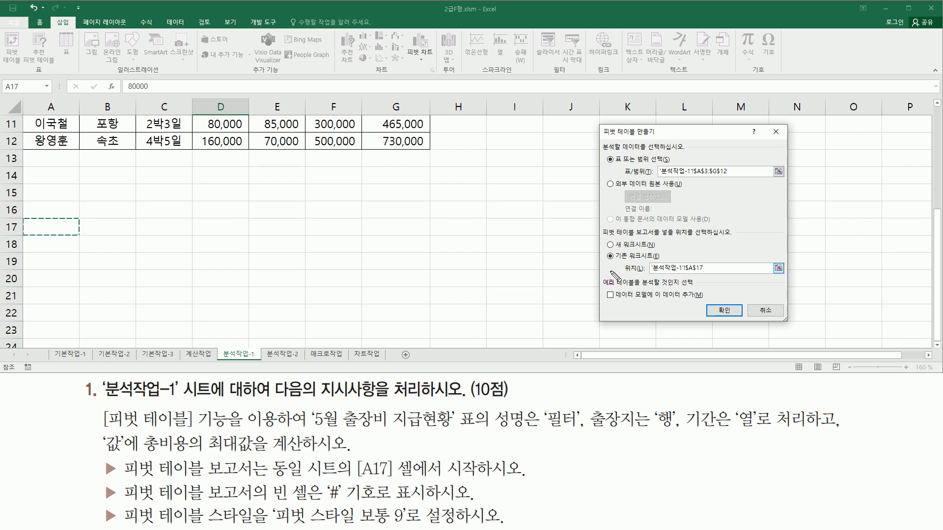
drag(707, 299, 729, 311)
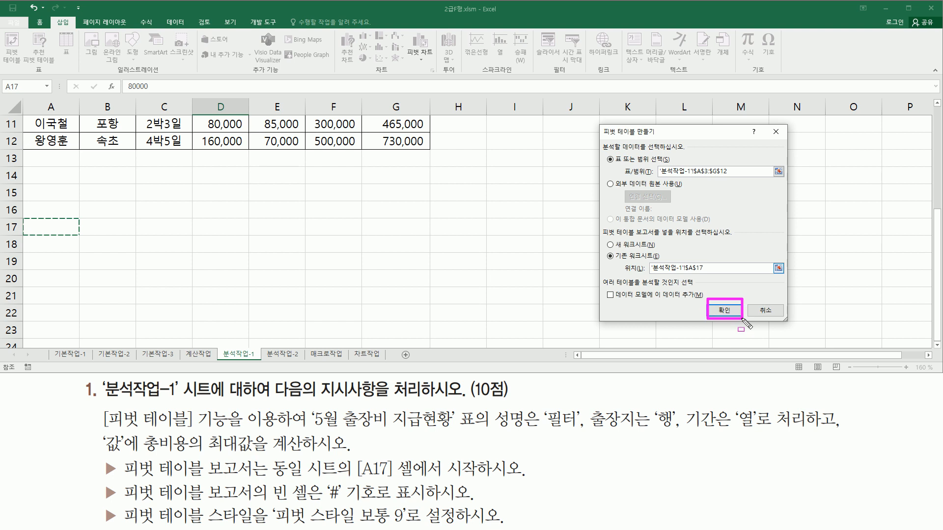
click(734, 316)
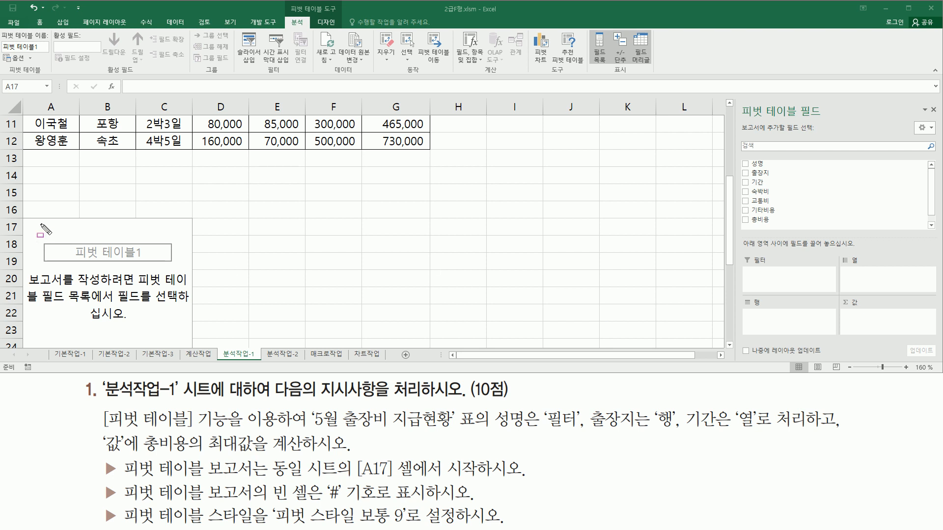
Place the 성명 field in the pivot table's filter area
mouse_move(21, 219)
mouse_down()
mouse_move(147, 236)
mouse_move(176, 266)
mouse_move(193, 345)
mouse_up()
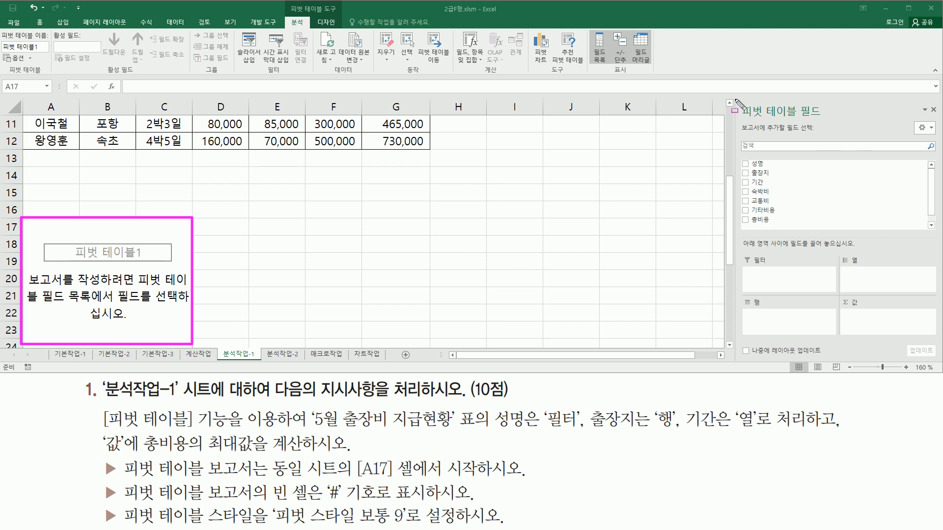
drag(736, 97, 829, 120)
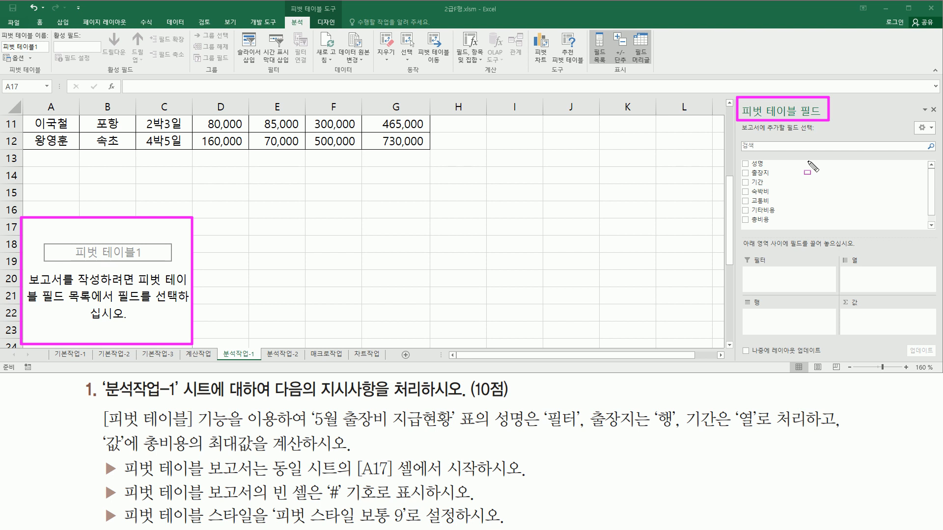
mouse_move(740, 157)
mouse_down()
mouse_move(770, 231)
mouse_move(786, 226)
mouse_up()
mouse_move(740, 250)
mouse_down()
mouse_move(869, 326)
mouse_move(937, 338)
mouse_up()
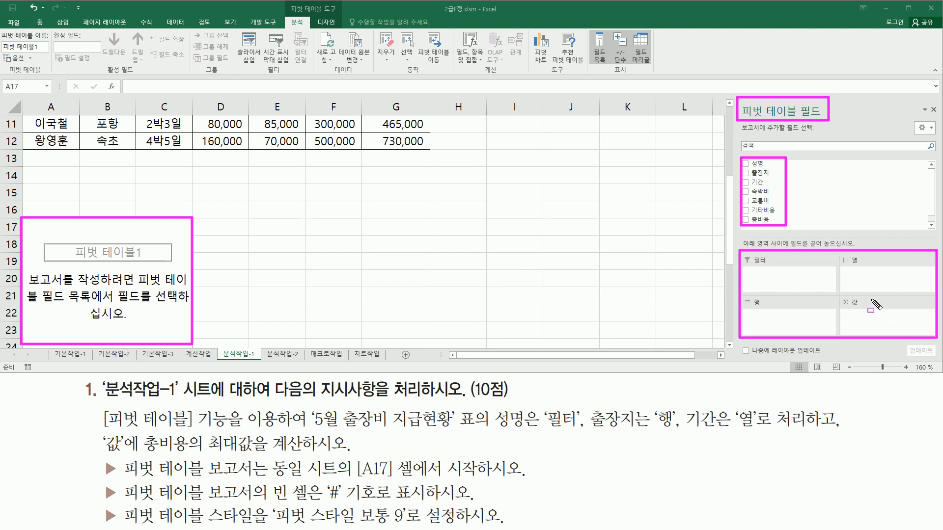
key(Escape)
drag(492, 435, 584, 435)
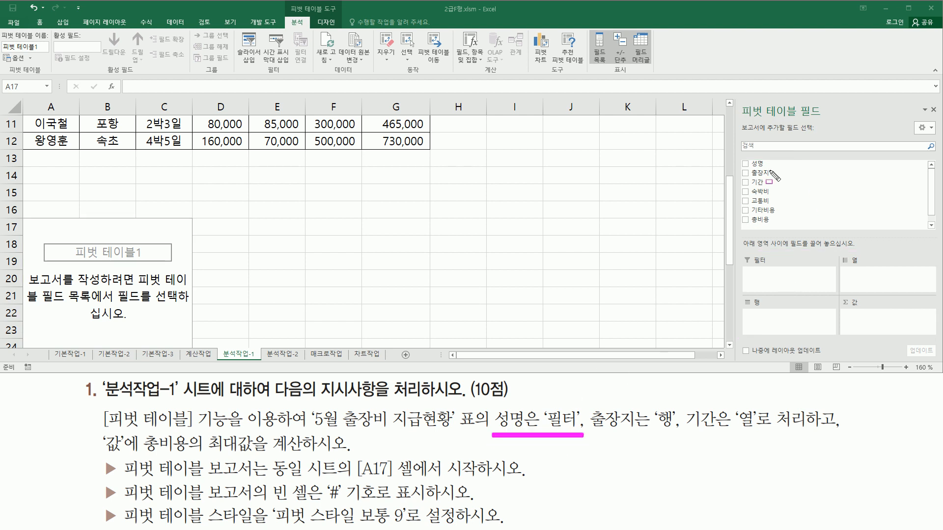
key(Escape)
drag(757, 167, 788, 283)
key(ctrl+shift+d)
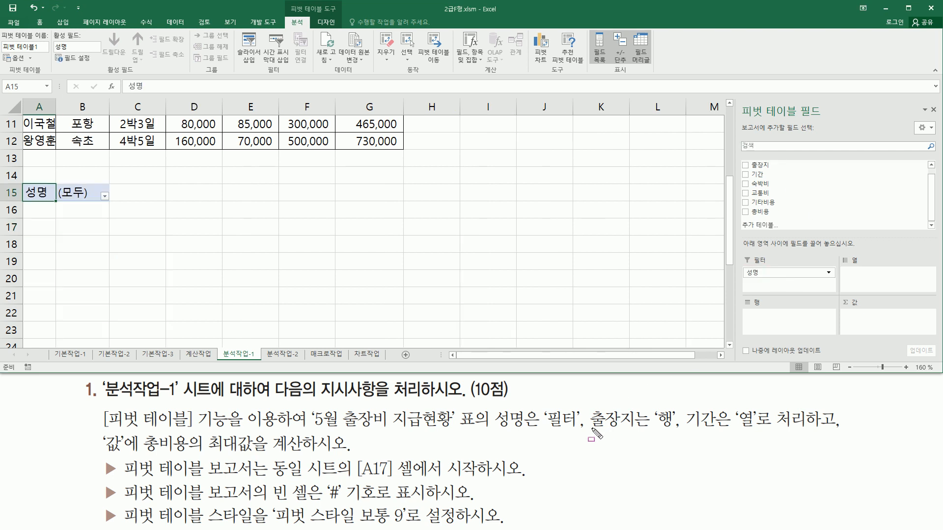
Place the 출장지 field in the pivot table's rows area and the 기간 field in its columns area
drag(589, 430, 674, 428)
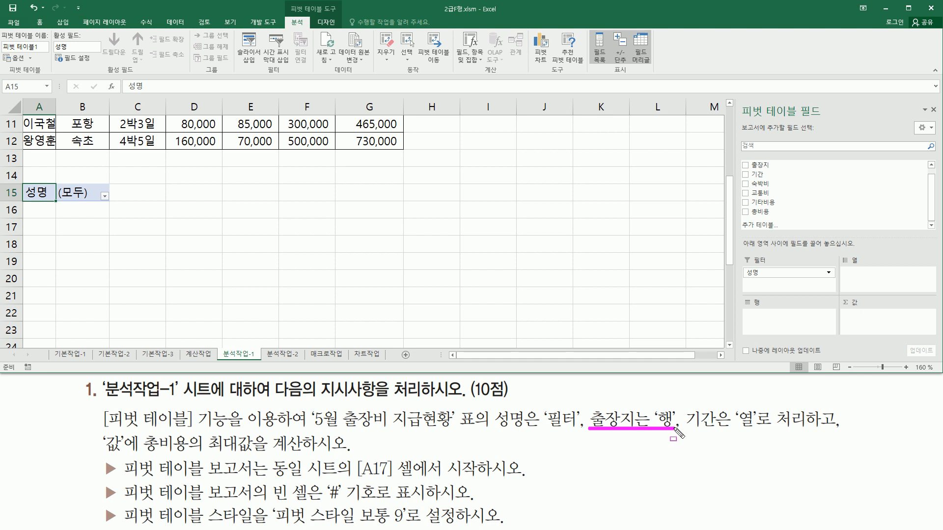
key(Escape)
drag(773, 167, 785, 320)
drag(686, 432, 815, 429)
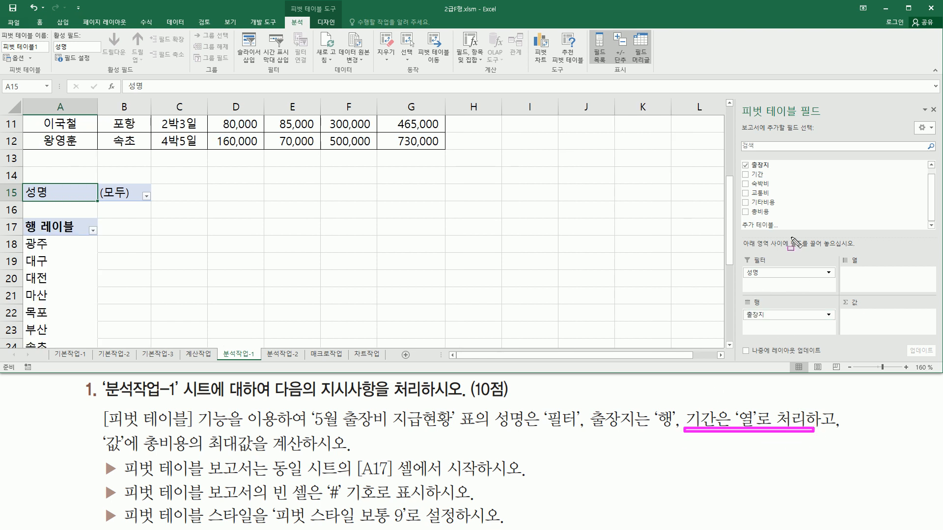
key(Escape)
drag(758, 175, 898, 282)
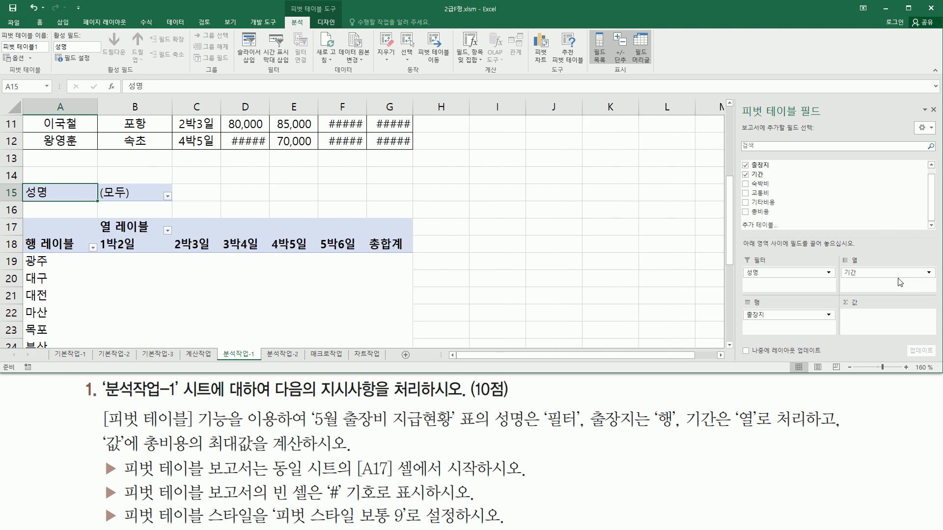
Add the 총비용 field to the pivot table's values area
key(ctrl+2)
mouse_move(103, 427)
mouse_down()
mouse_move(129, 455)
mouse_move(185, 457)
mouse_up()
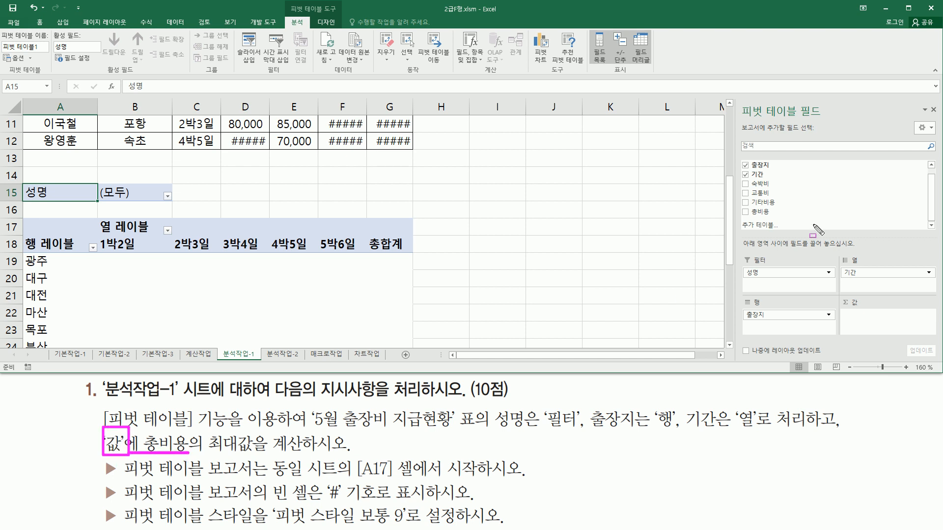
key(Escape)
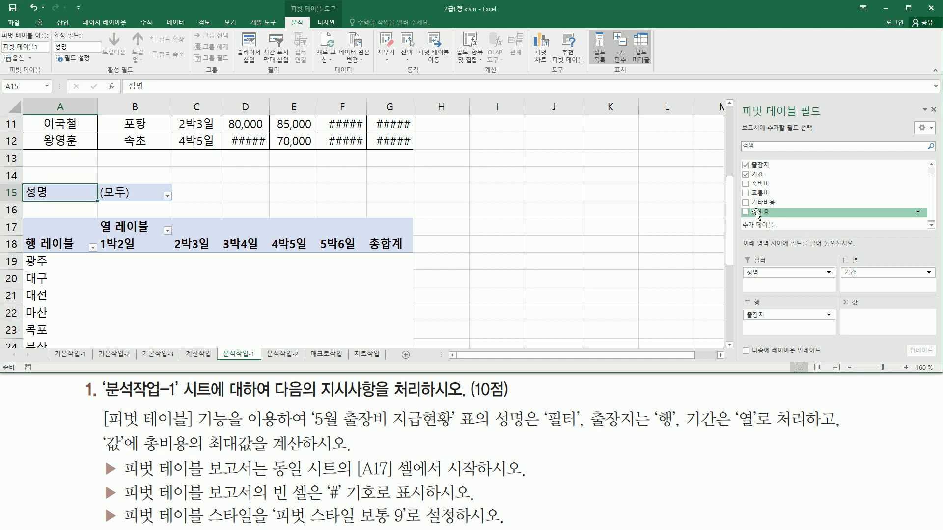
drag(757, 214, 874, 323)
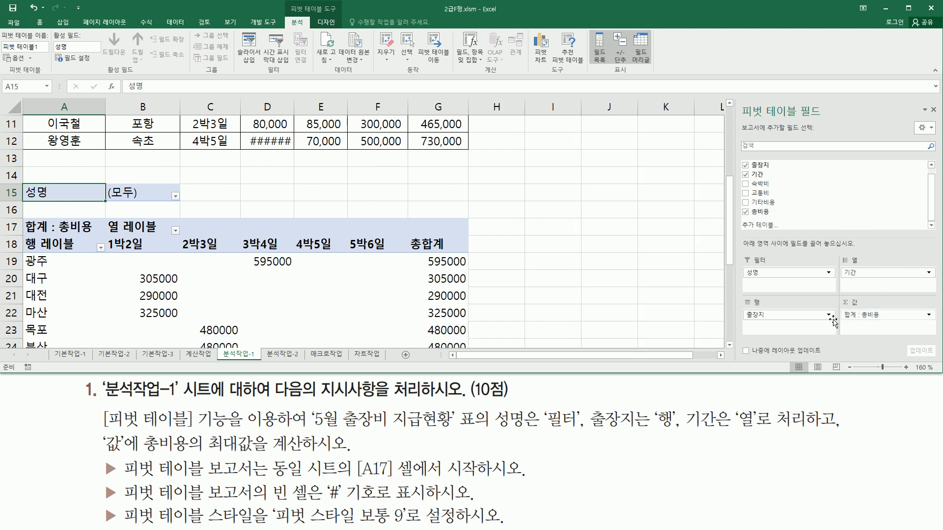
scroll(258, 326, down, 1)
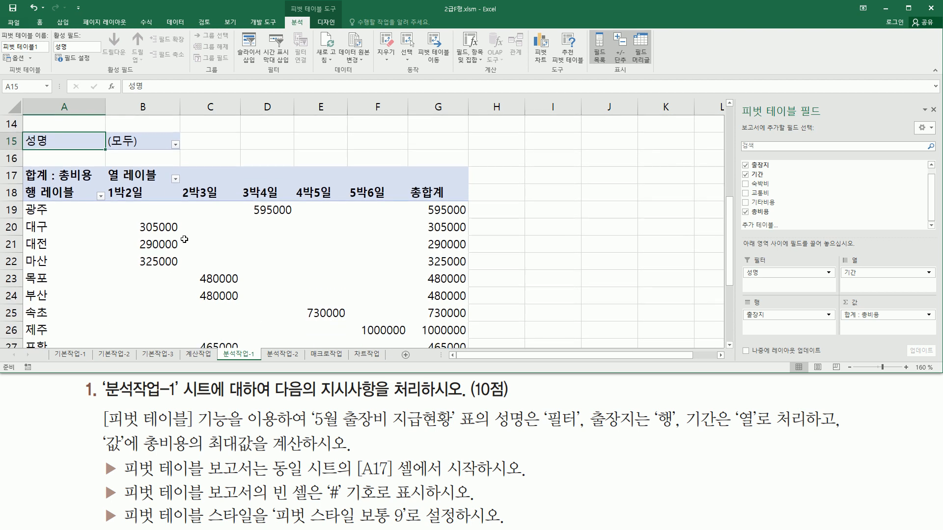
mouse_move(141, 430)
mouse_down()
mouse_move(216, 488)
mouse_move(192, 457)
mouse_move(304, 450)
mouse_up()
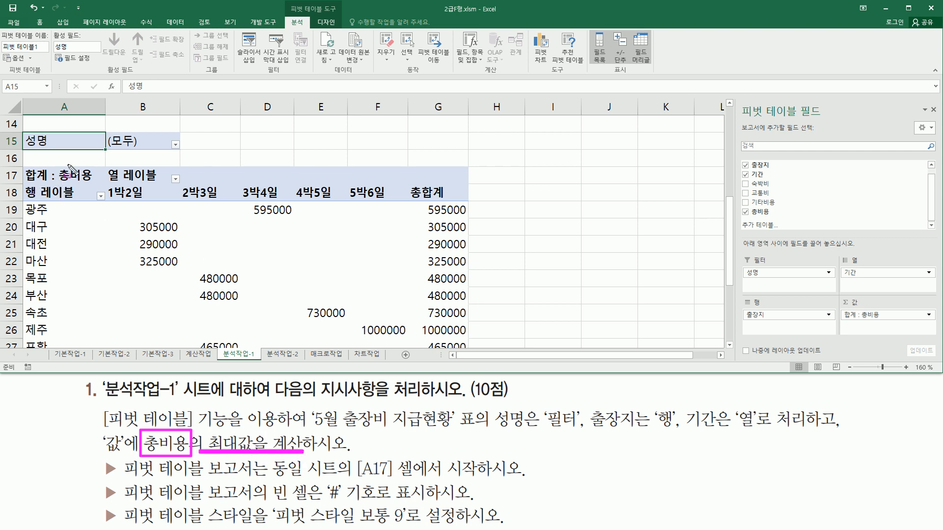
drag(58, 178, 94, 185)
drag(24, 182, 50, 182)
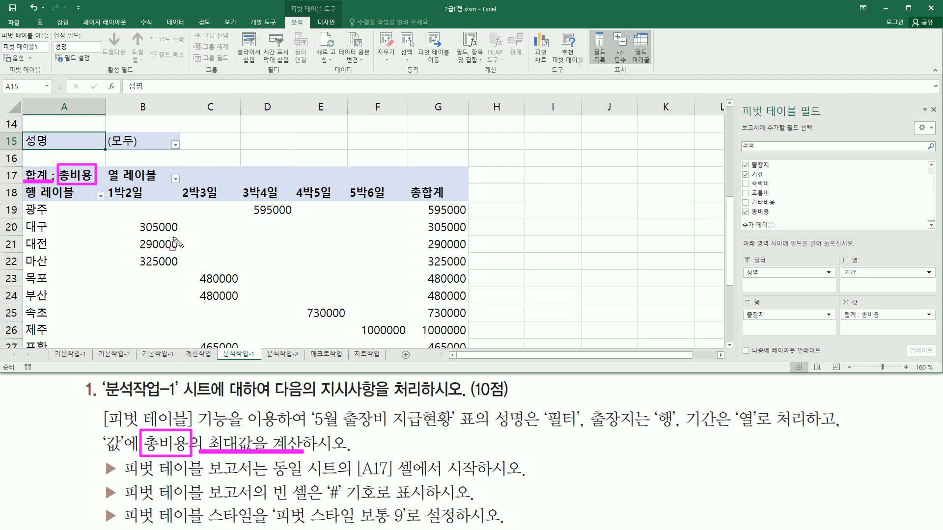
mouse_move(114, 205)
mouse_down()
mouse_move(175, 273)
mouse_move(394, 312)
mouse_move(406, 346)
mouse_up()
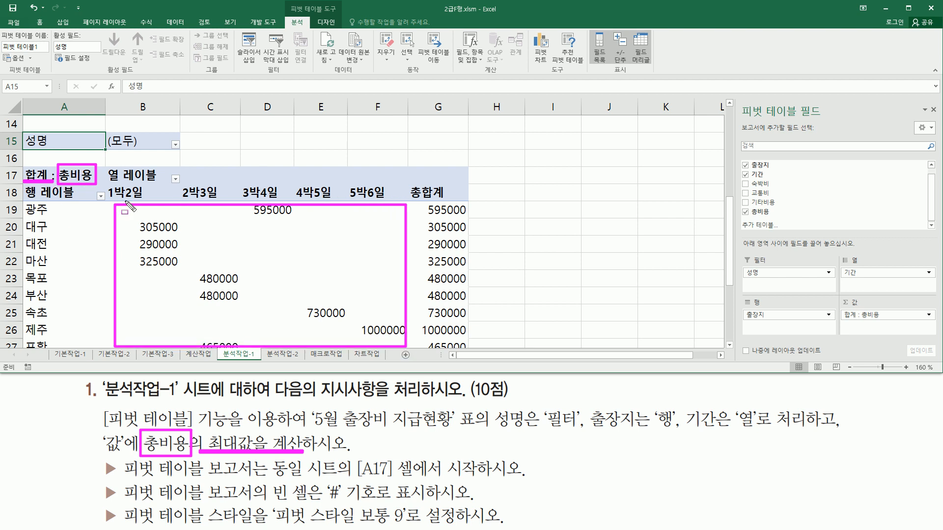
key(Escape)
Summarize the pivot table's 총비용 values by 최대값 (maximum)
click(162, 230)
click(161, 248)
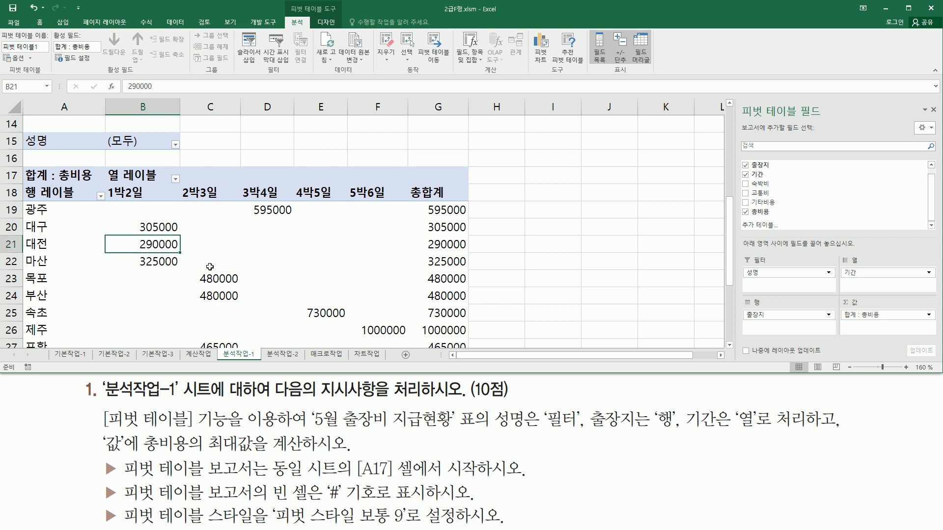
click(216, 280)
click(271, 211)
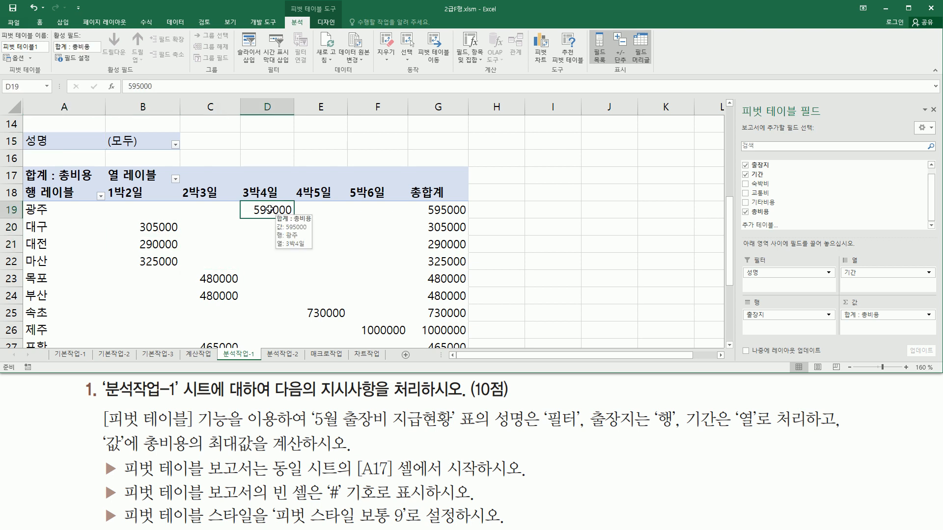
right_click(270, 210)
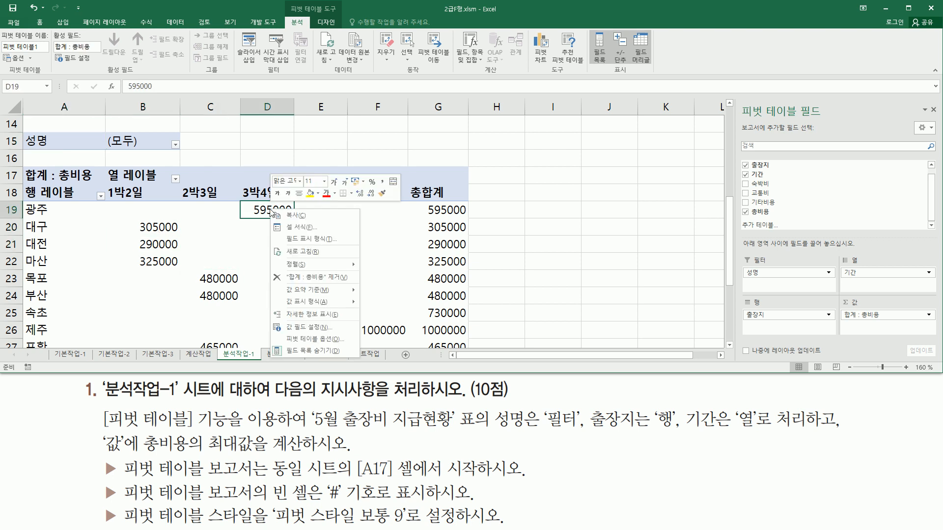
mouse_move(303, 293)
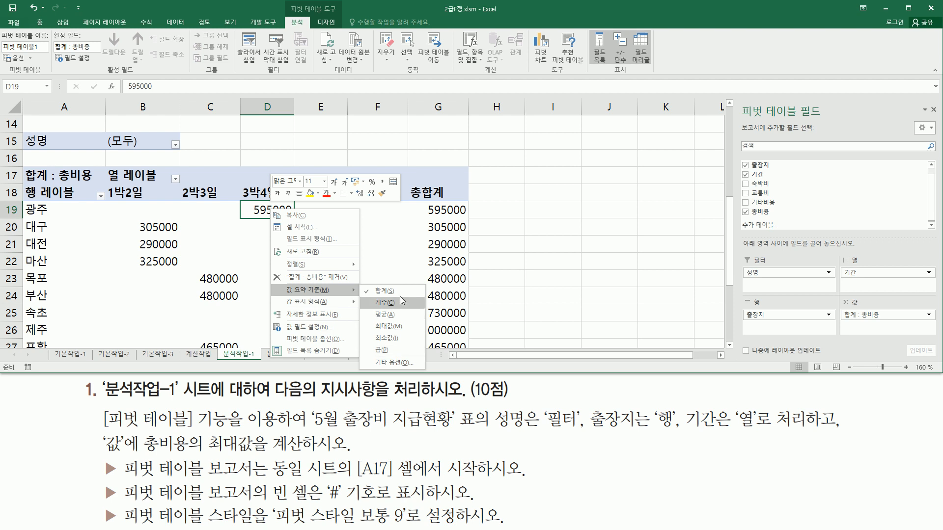
click(393, 327)
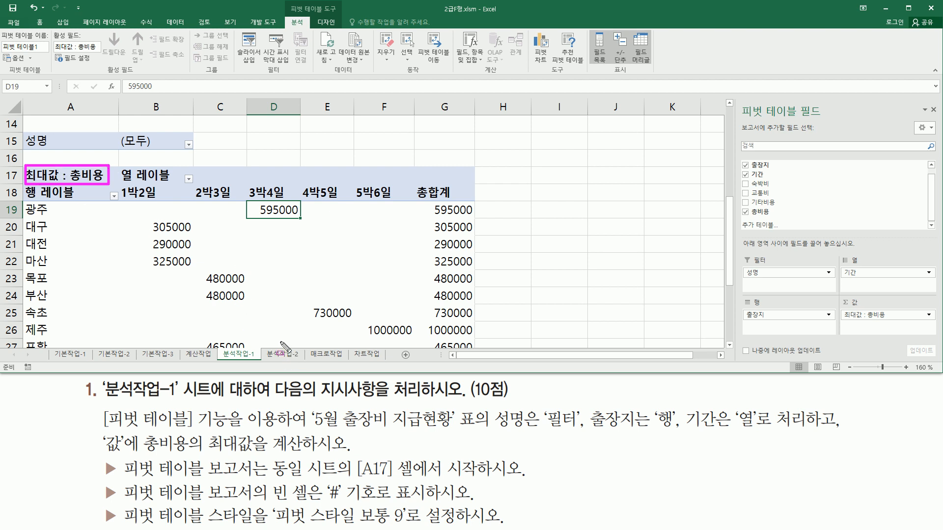
drag(91, 479, 548, 480)
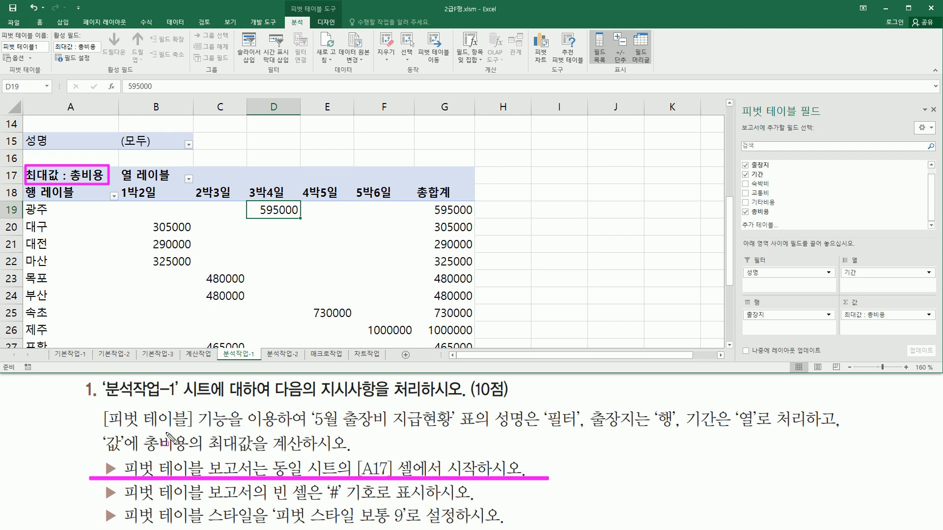
drag(124, 503, 427, 503)
drag(315, 206, 348, 305)
mouse_move(372, 206)
mouse_down()
mouse_move(413, 328)
mouse_move(411, 320)
mouse_up()
drag(211, 200, 240, 271)
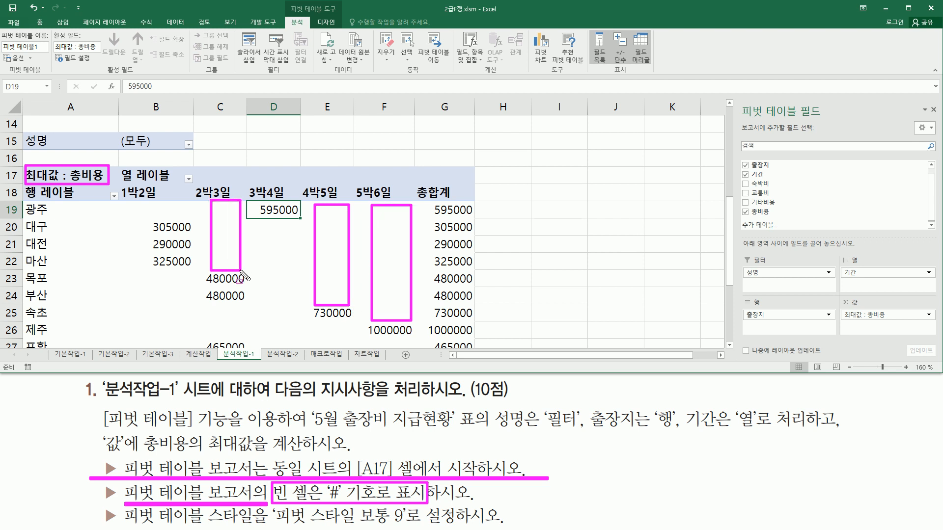
drag(261, 218, 297, 329)
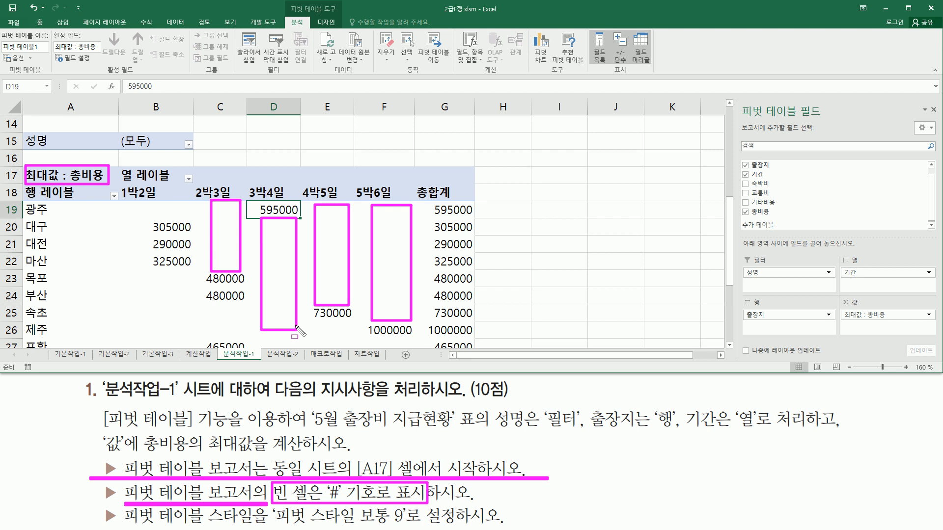
key(Escape)
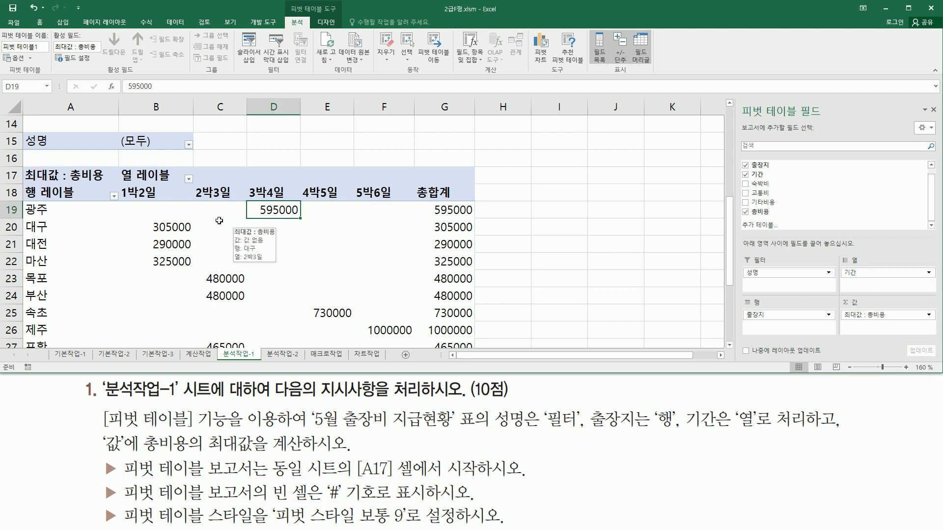
Set the pivot table options so that empty cells display the # symbol
click(261, 247)
click(326, 237)
click(342, 212)
click(233, 227)
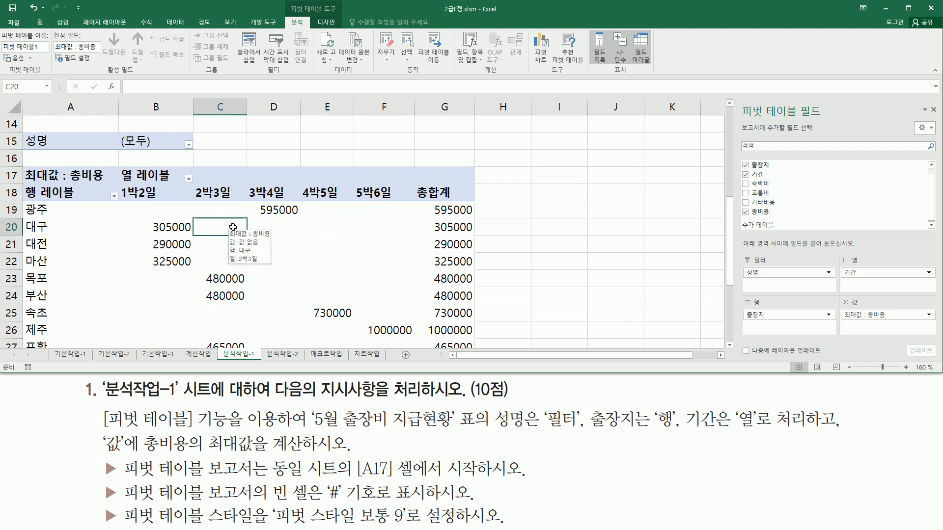
right_click(233, 228)
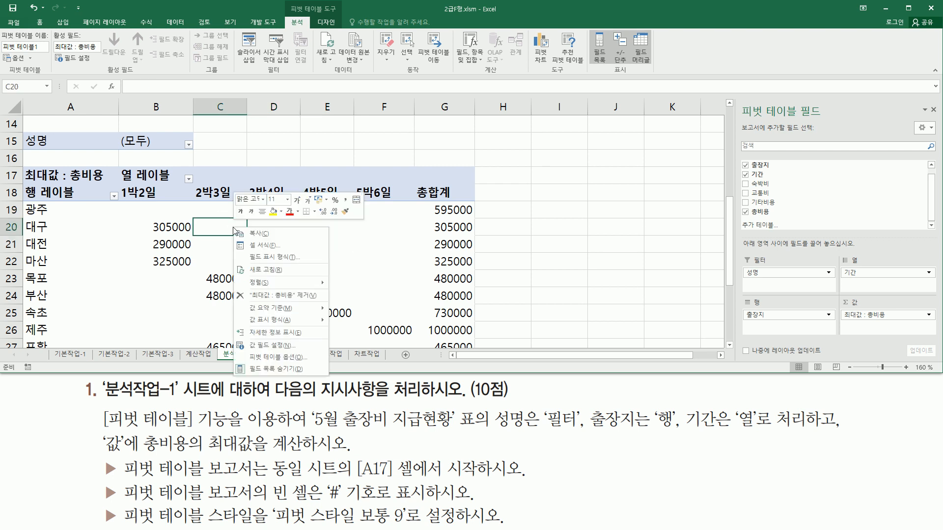
click(279, 357)
drag(252, 232, 455, 106)
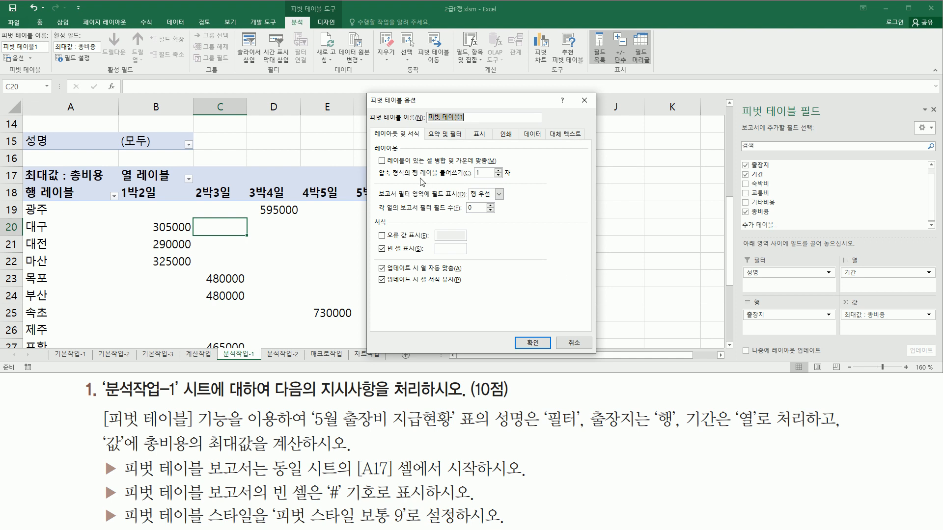
mouse_move(372, 253)
mouse_down()
mouse_move(427, 241)
mouse_move(430, 263)
mouse_move(464, 255)
mouse_up()
click(457, 247)
mouse_move(372, 250)
mouse_down()
mouse_move(388, 240)
mouse_move(473, 260)
mouse_up()
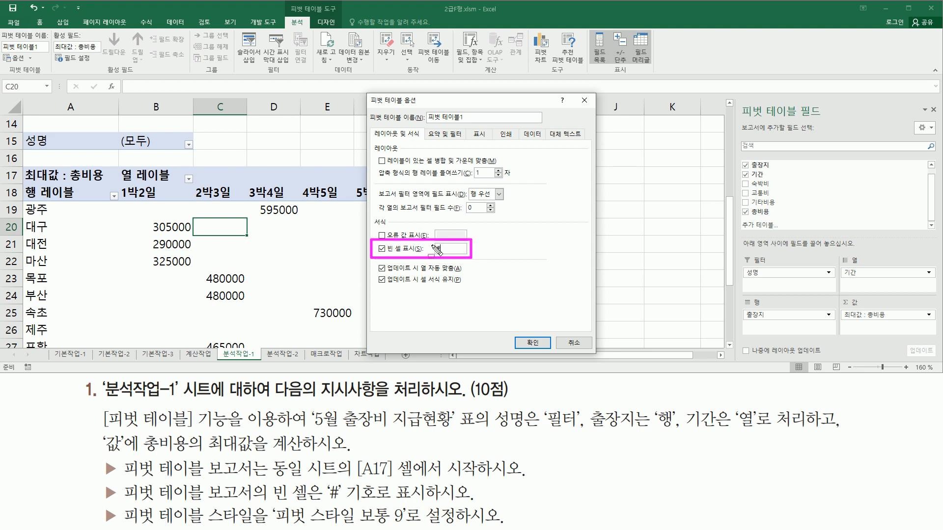
mouse_move(515, 331)
mouse_down()
mouse_move(529, 353)
mouse_move(549, 353)
mouse_up()
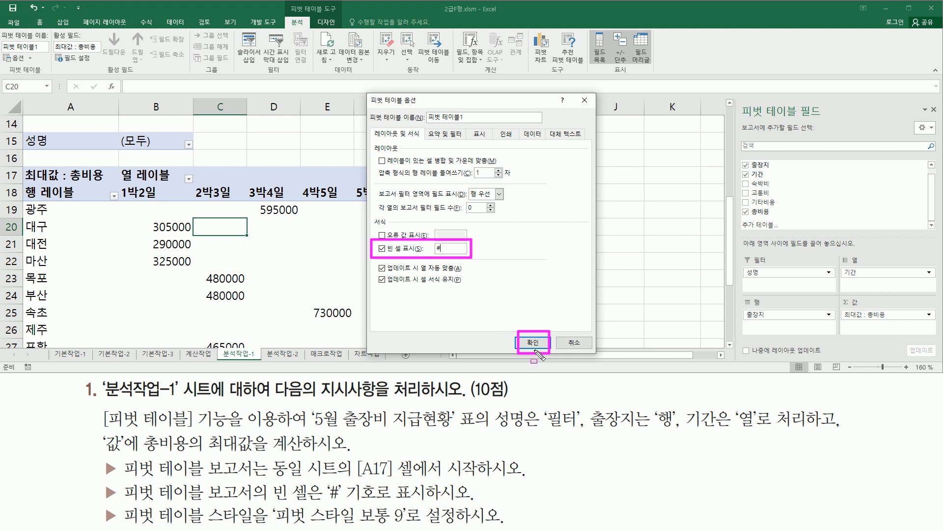
click(533, 343)
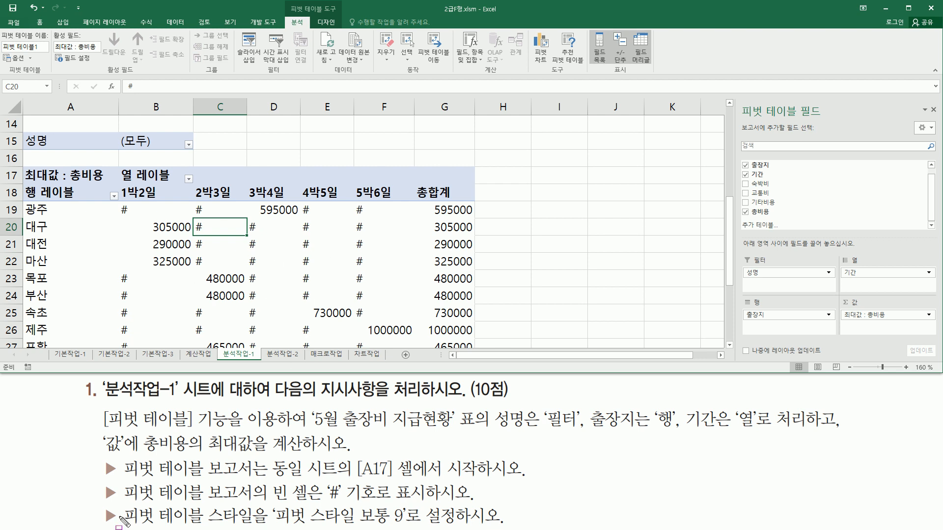
Apply the 피벗 스타일 보통 9 style to the pivot table
drag(119, 523, 411, 527)
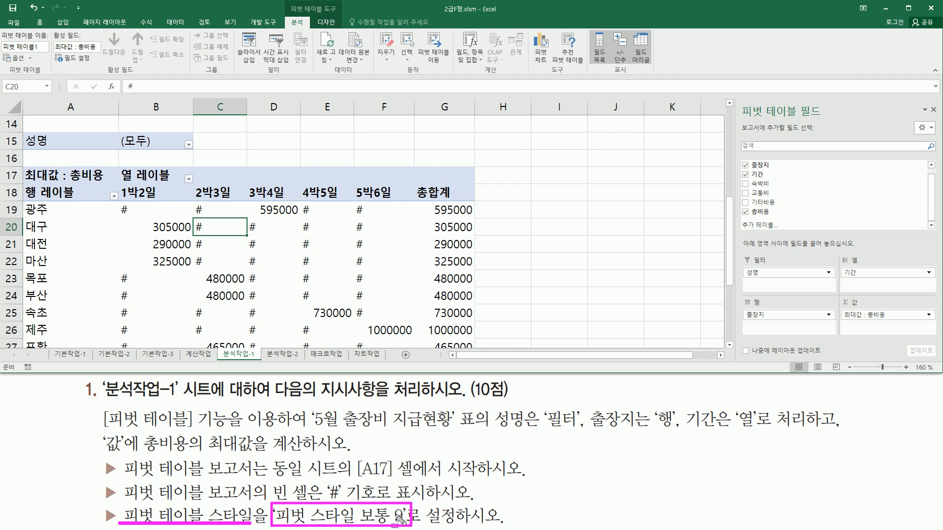
key(Escape)
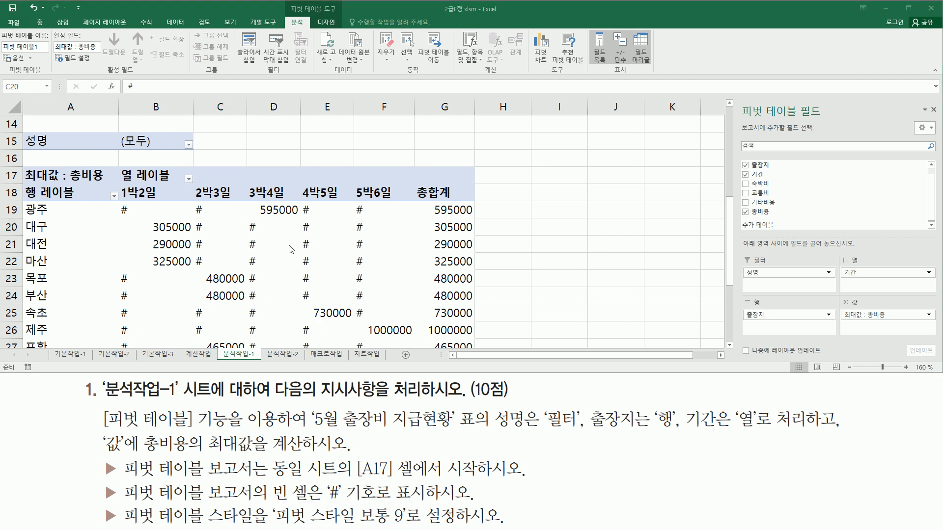
click(273, 235)
click(329, 233)
click(275, 261)
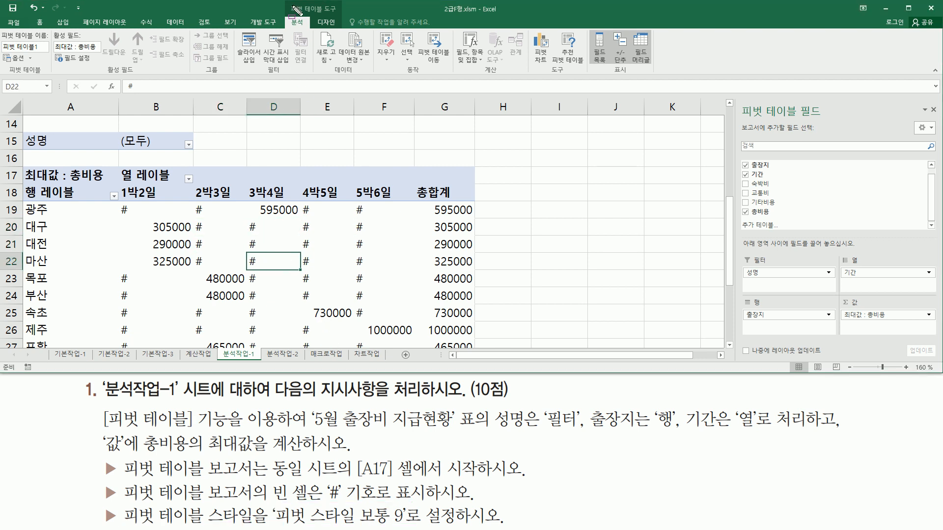
mouse_move(285, 3)
mouse_down()
mouse_move(341, 13)
mouse_move(342, 28)
mouse_up()
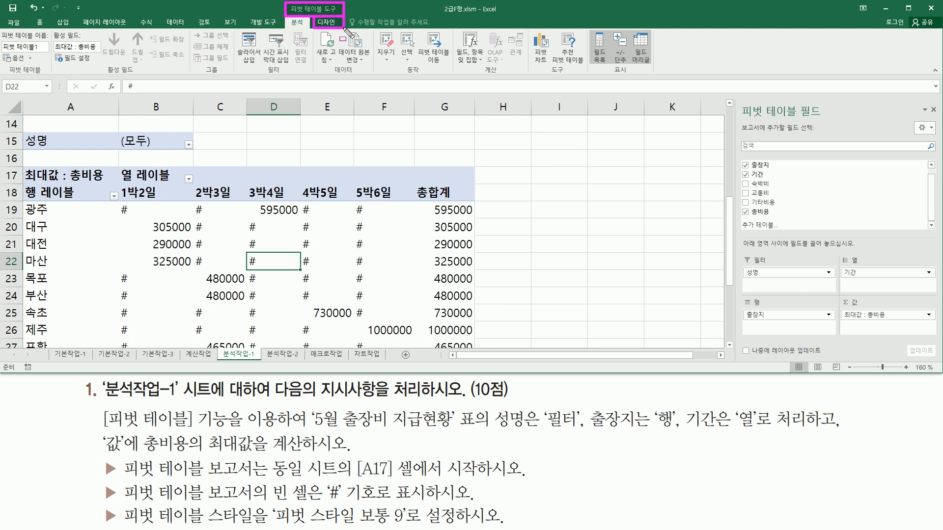
key(Escape)
click(327, 23)
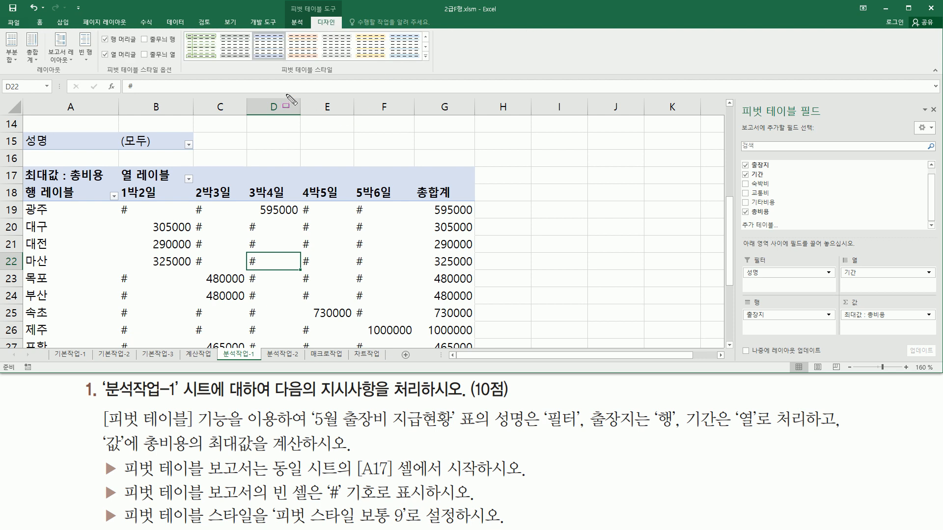
drag(277, 75, 336, 76)
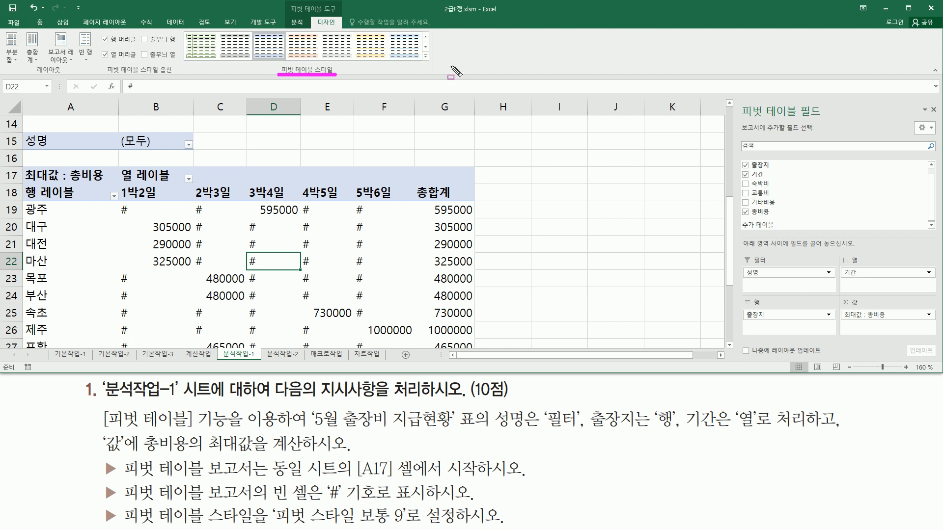
drag(421, 49, 432, 64)
click(425, 58)
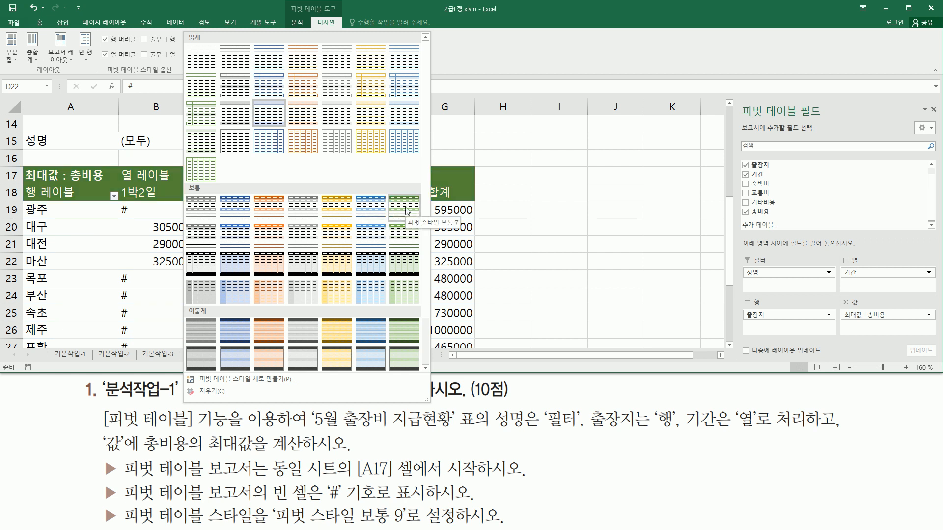
click(231, 235)
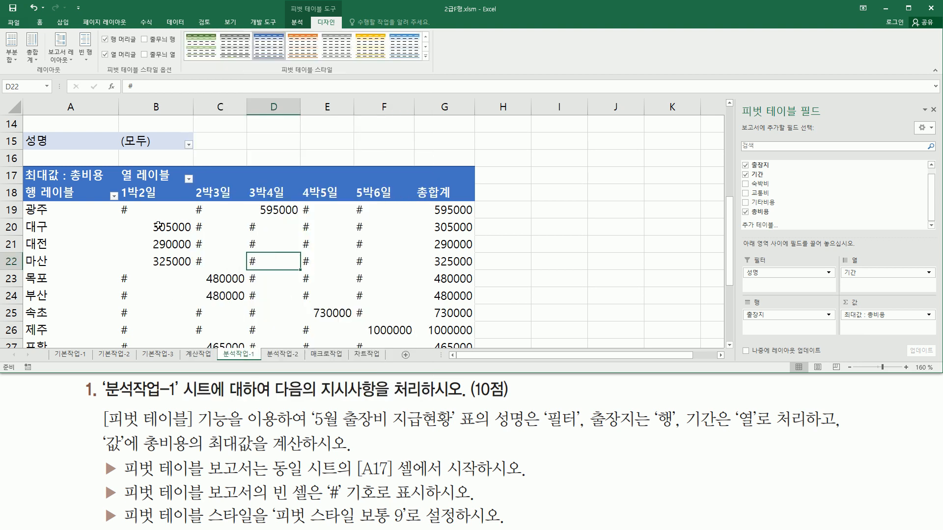
Switch to the 분석작업-2 sheet
click(339, 264)
mouse_move(728, 277)
mouse_down()
mouse_move(734, 302)
mouse_move(731, 270)
mouse_move(737, 287)
mouse_move(741, 269)
mouse_up()
click(284, 245)
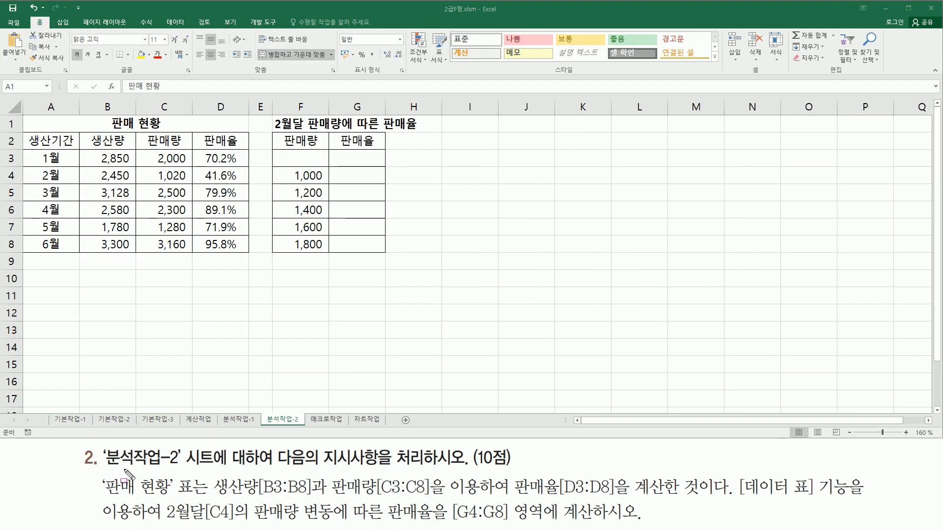
drag(102, 469, 180, 469)
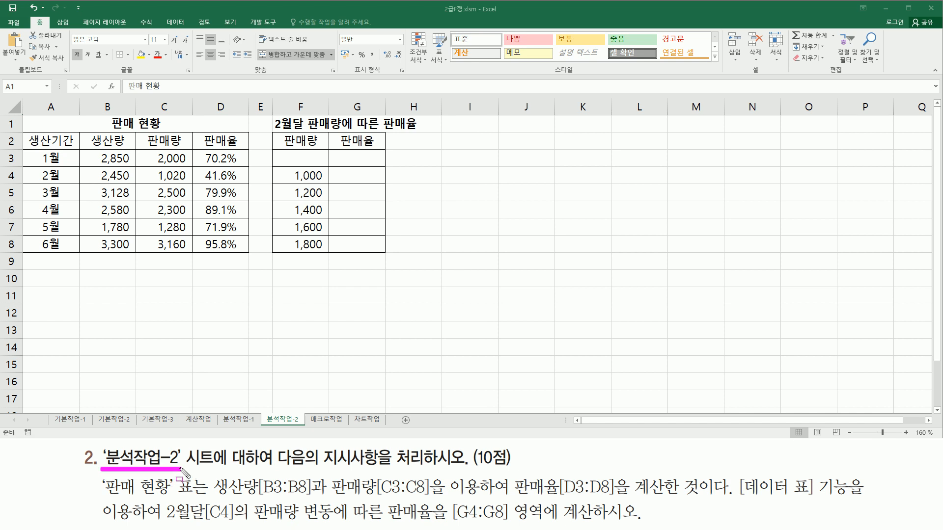
drag(269, 470, 463, 470)
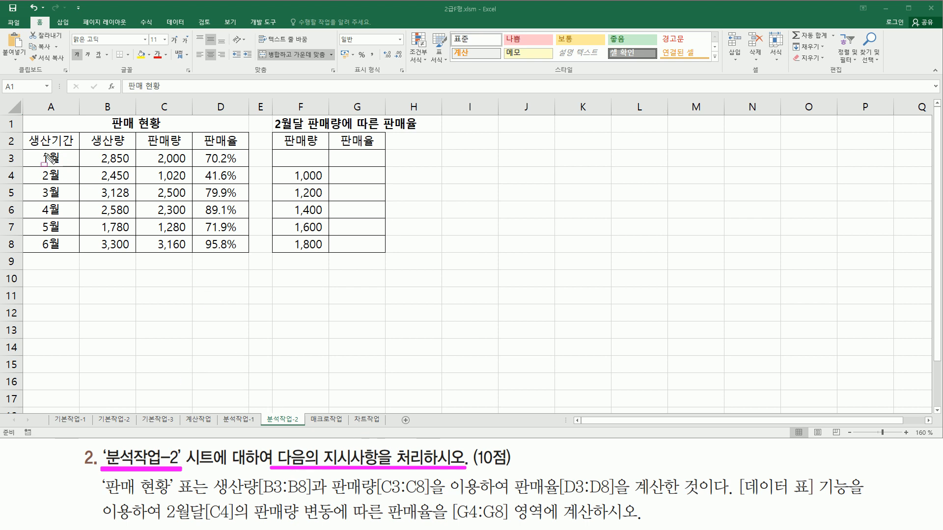
mouse_move(20, 116)
mouse_down()
mouse_move(375, 267)
mouse_move(452, 258)
mouse_up()
key(Escape)
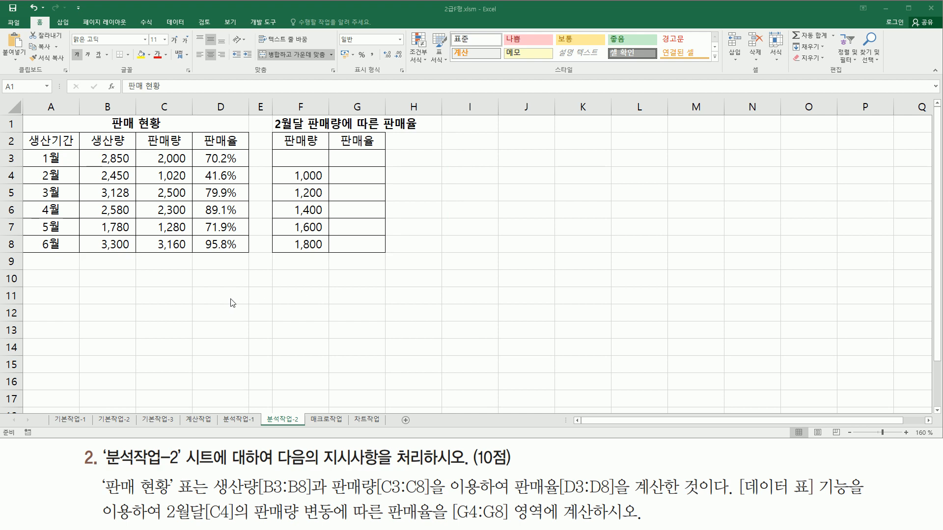
click(221, 303)
drag(100, 496, 197, 497)
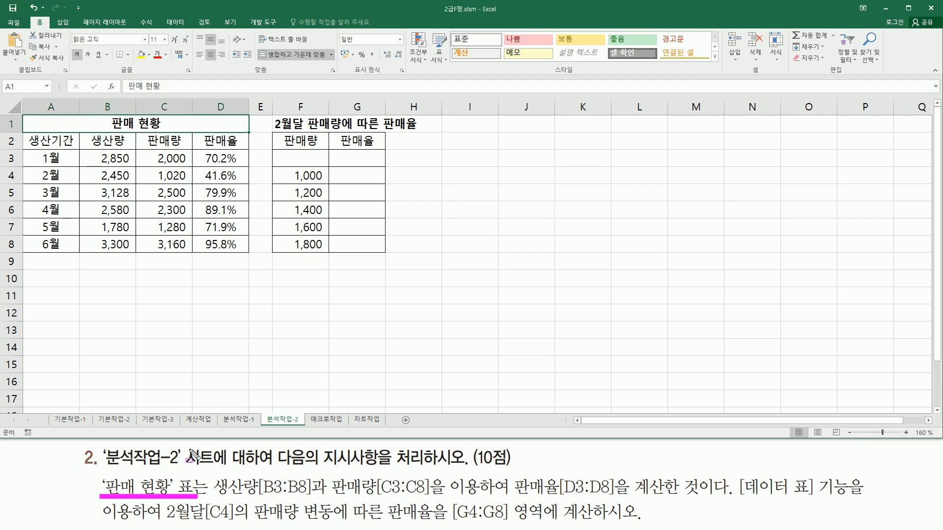
drag(24, 116, 254, 260)
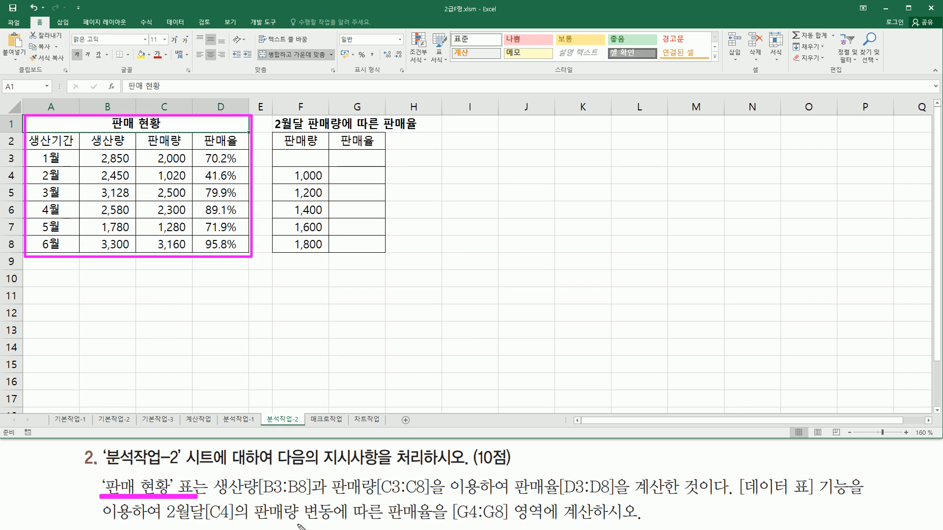
drag(211, 498, 310, 497)
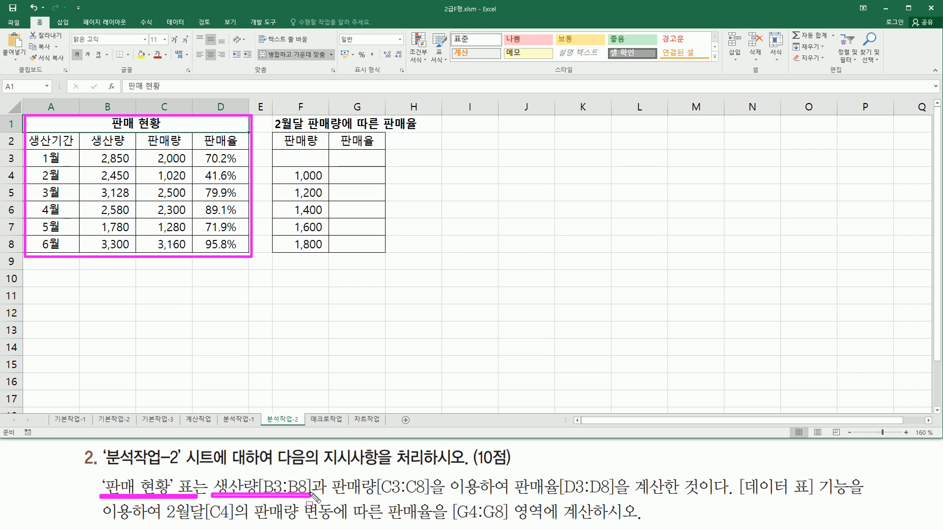
drag(88, 135, 132, 152)
drag(331, 498, 444, 498)
drag(154, 142, 190, 153)
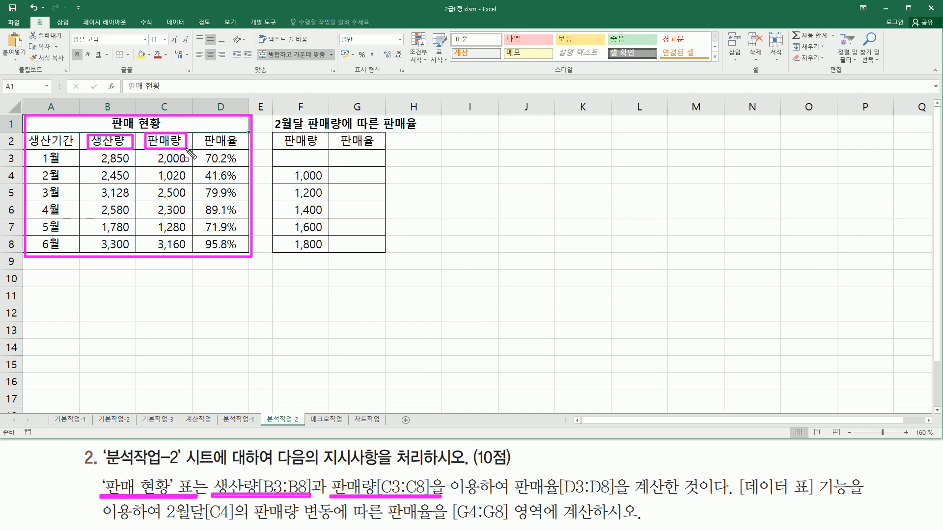
drag(514, 473, 707, 501)
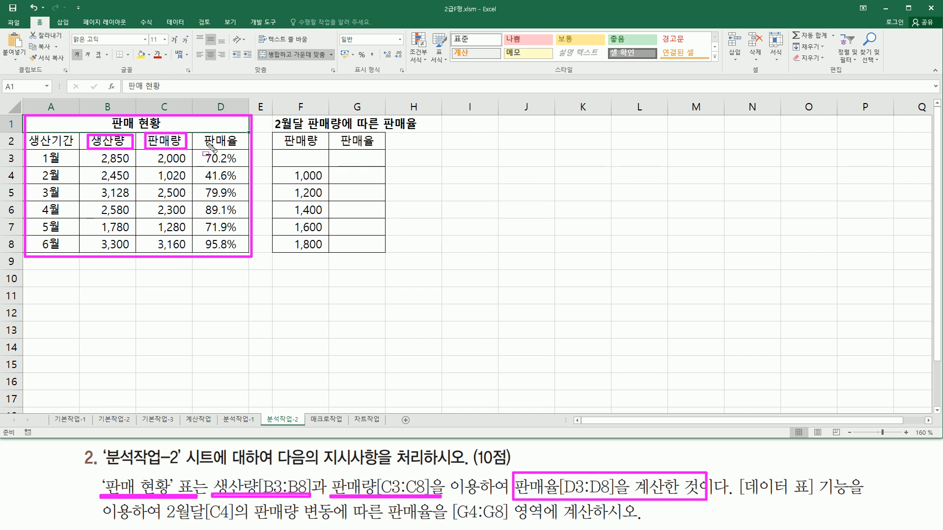
drag(203, 134, 243, 251)
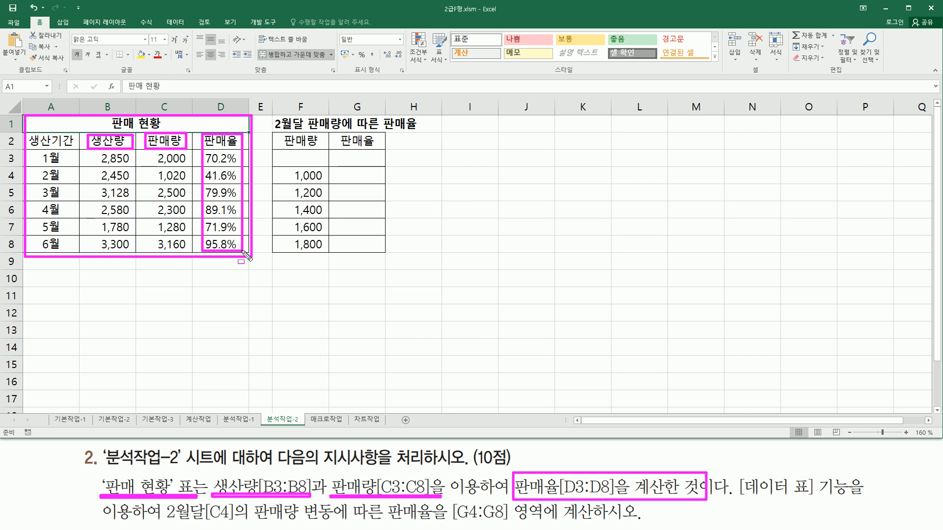
drag(740, 499, 864, 499)
drag(165, 522, 327, 523)
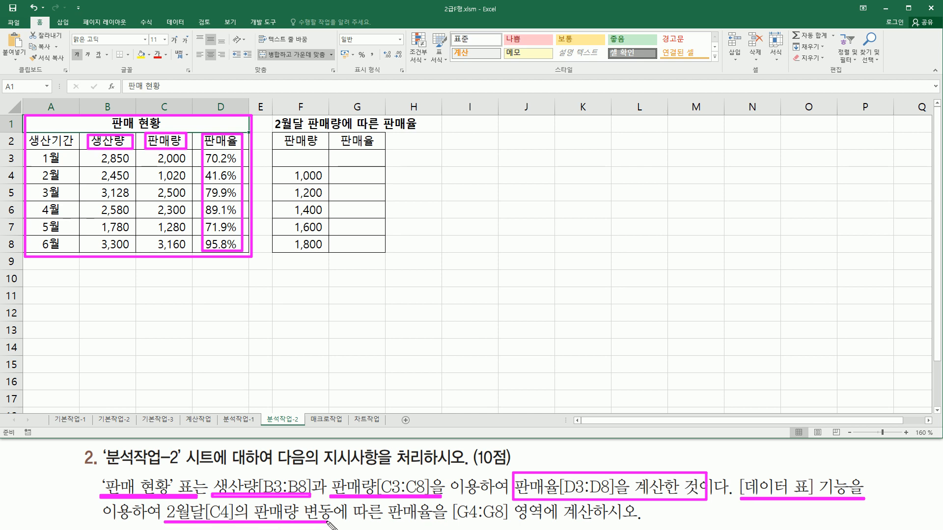
drag(386, 523, 598, 525)
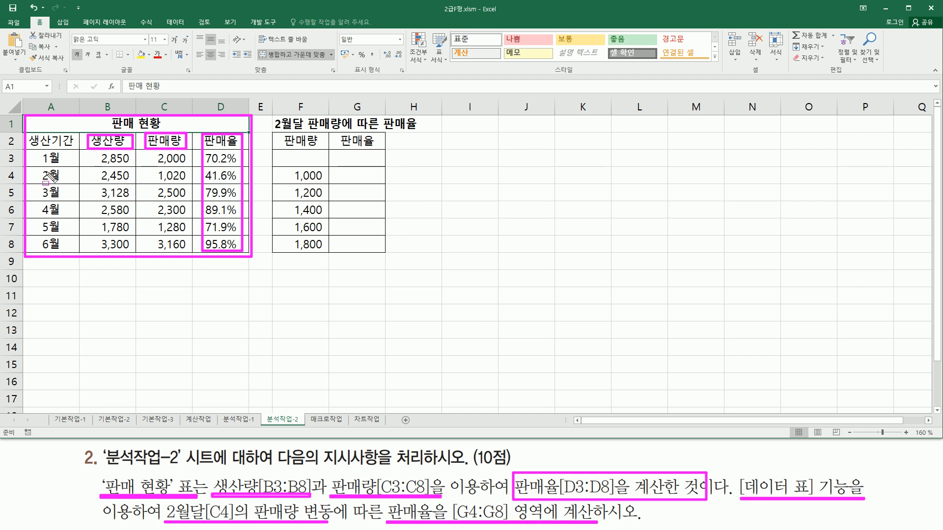
drag(39, 169, 66, 184)
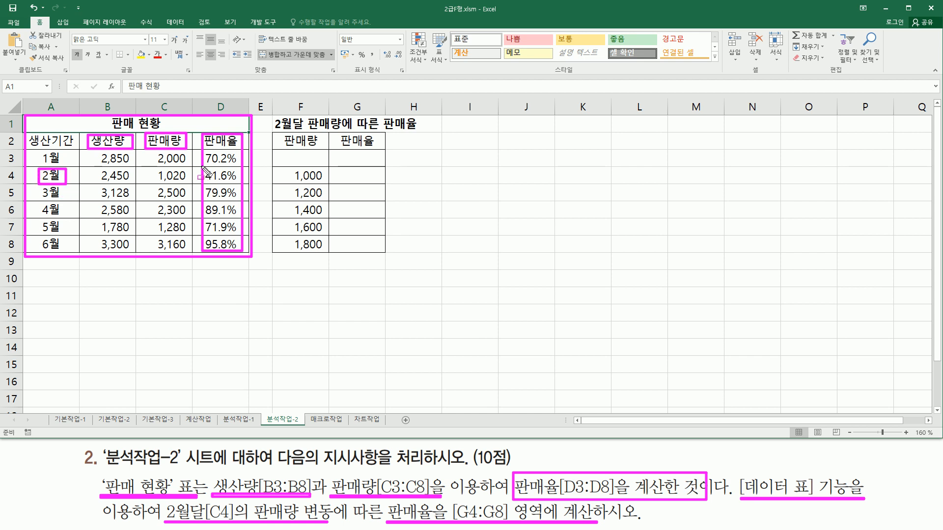
drag(203, 168, 240, 184)
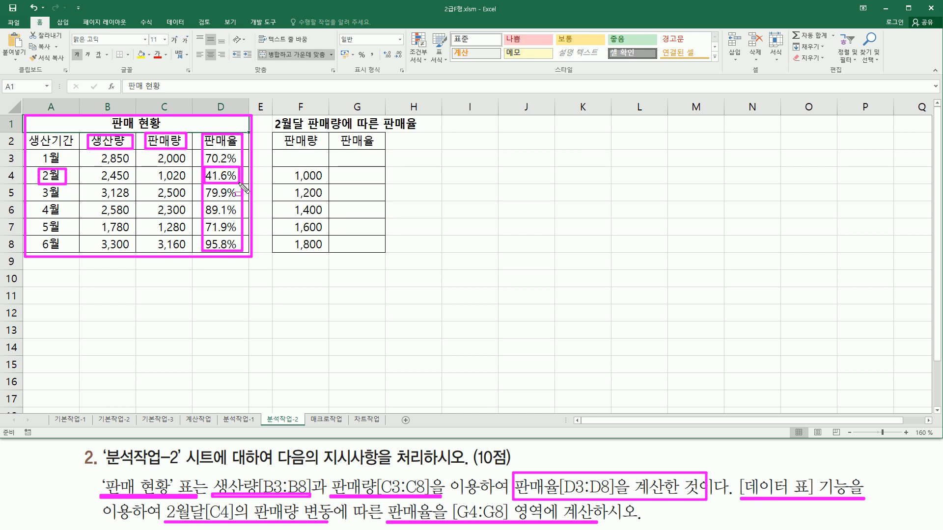
key(Escape)
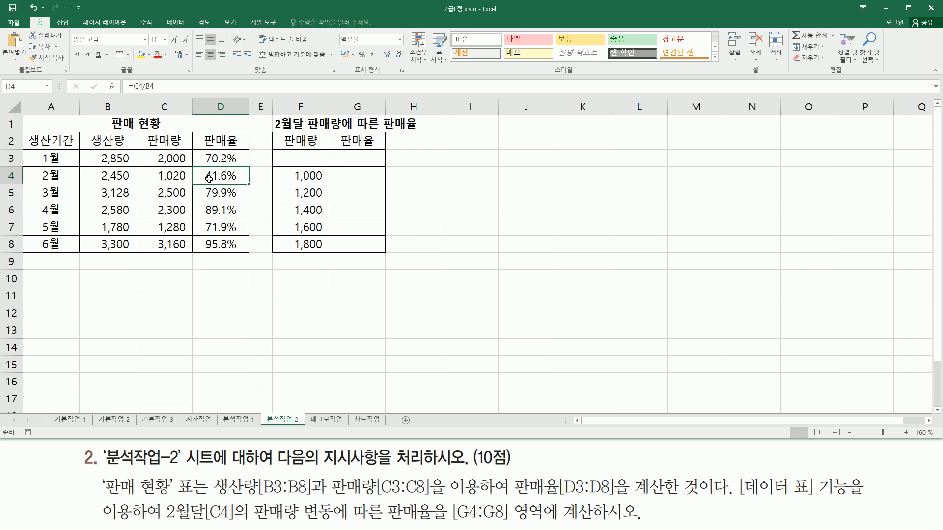
drag(35, 168, 69, 183)
drag(153, 181, 191, 181)
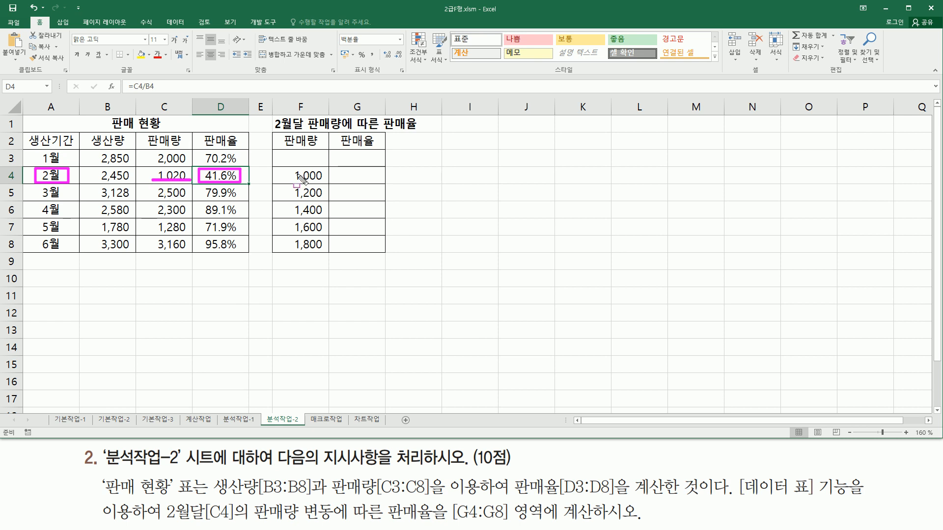
mouse_move(289, 167)
mouse_down()
mouse_move(326, 183)
mouse_move(326, 256)
mouse_up()
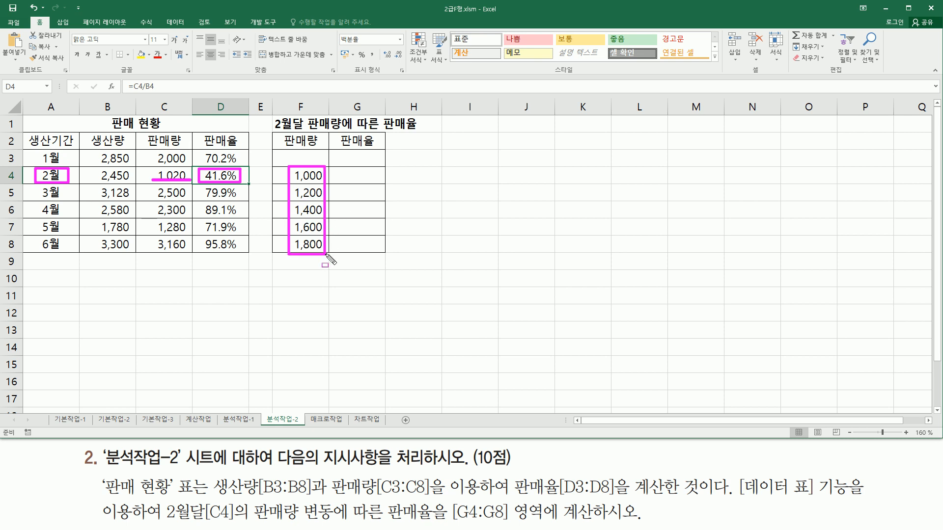
mouse_move(340, 167)
mouse_down()
mouse_move(368, 252)
mouse_move(379, 253)
mouse_up()
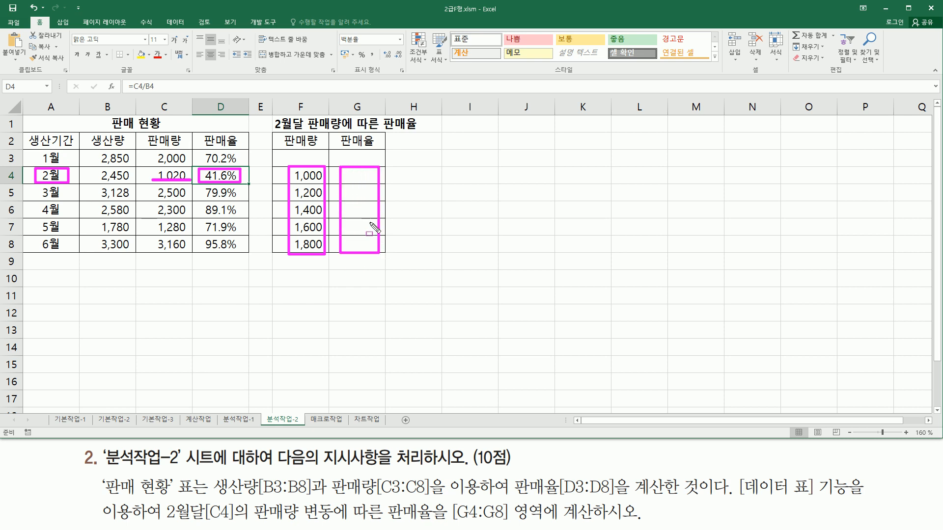
key(Escape)
Examine the formula behind the February 판매율 in D4 and the cells it references, leaving it unedited
click(225, 176)
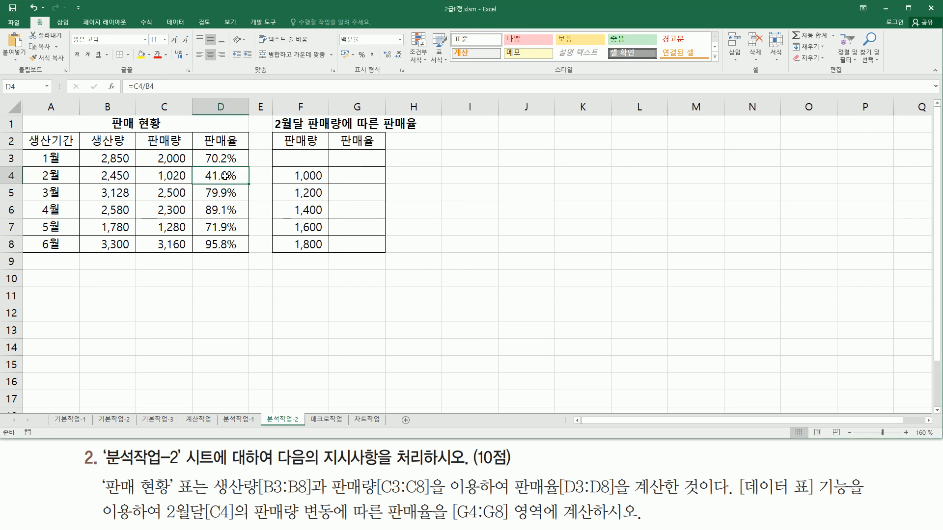
drag(201, 165, 247, 185)
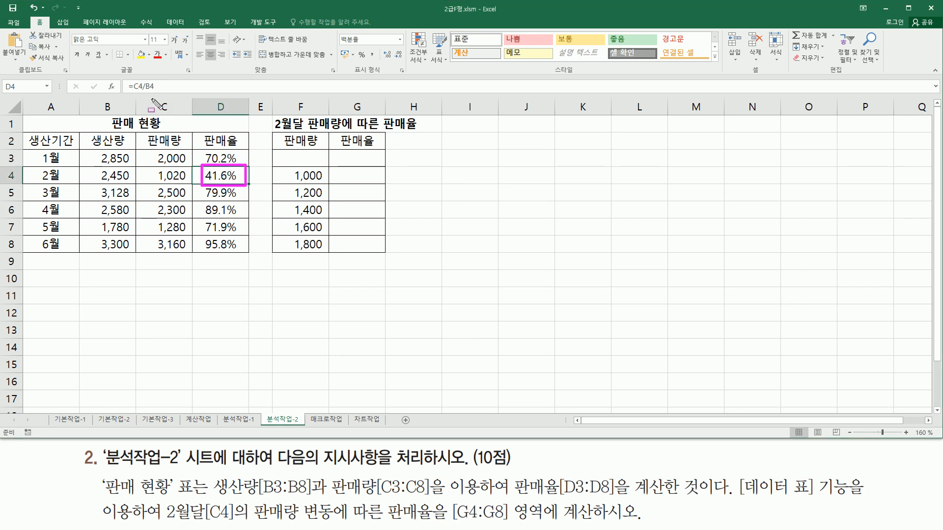
mouse_move(123, 93)
mouse_down()
mouse_move(166, 92)
mouse_move(166, 79)
mouse_up()
key(Escape)
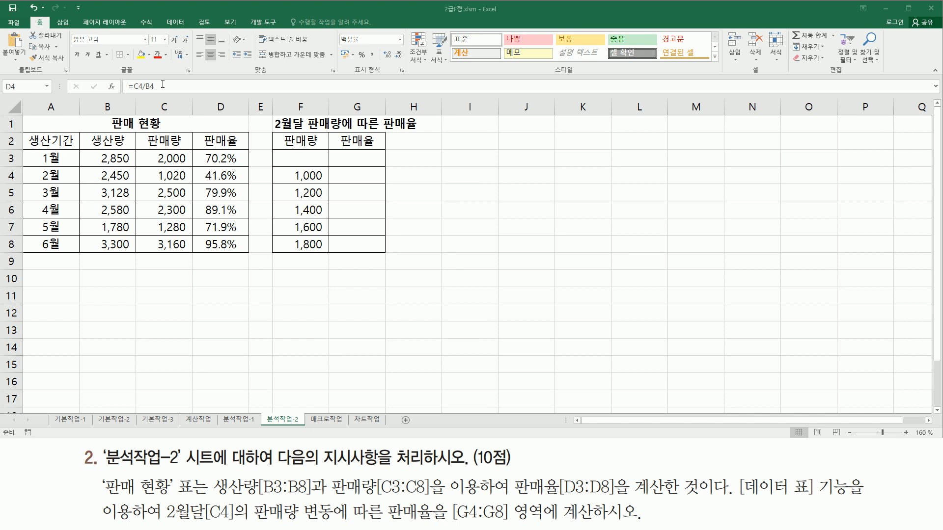
click(183, 84)
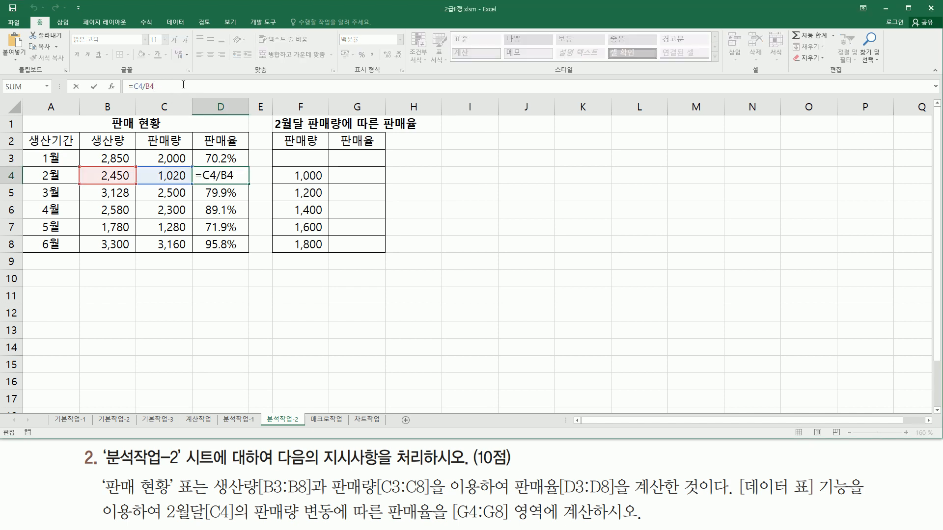
drag(189, 86, 133, 86)
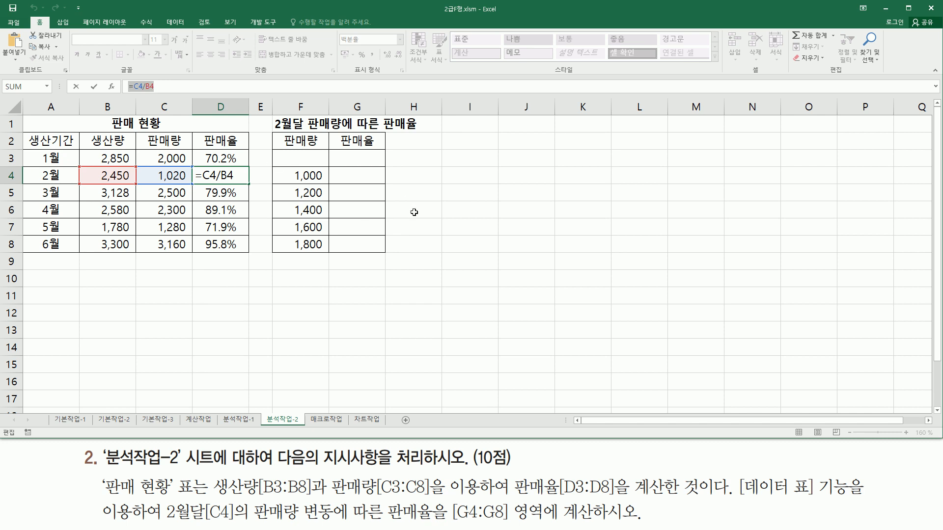
click(499, 179)
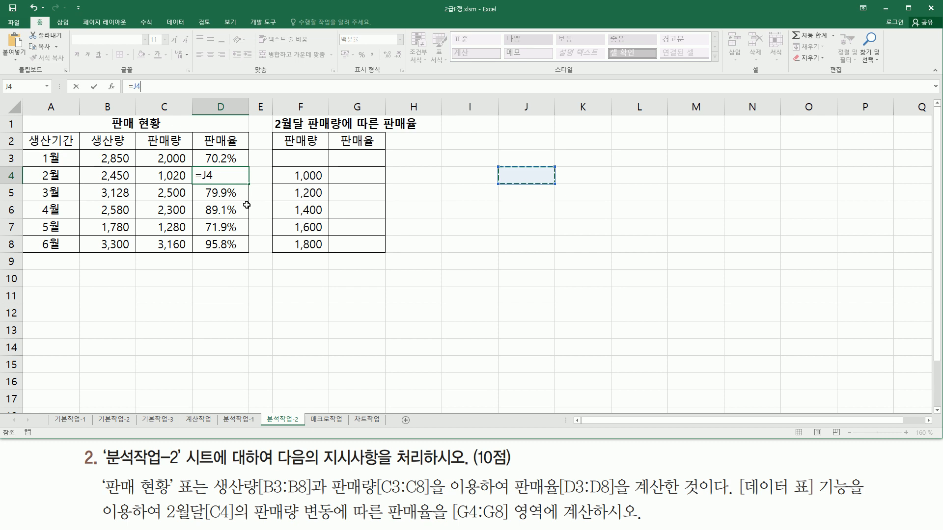
key(Escape)
Copy the formula text =C4/B4 from D4 and paste it into G3
drag(166, 87, 103, 93)
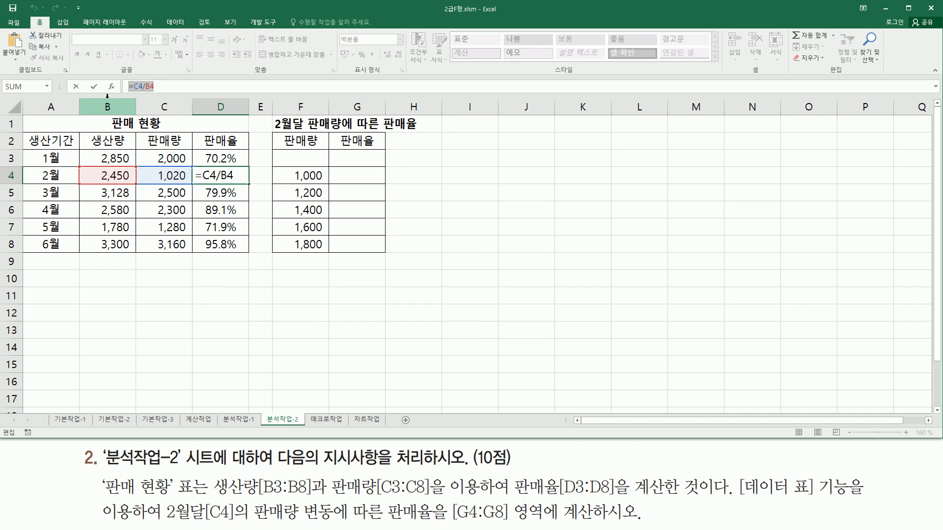
key(Escape)
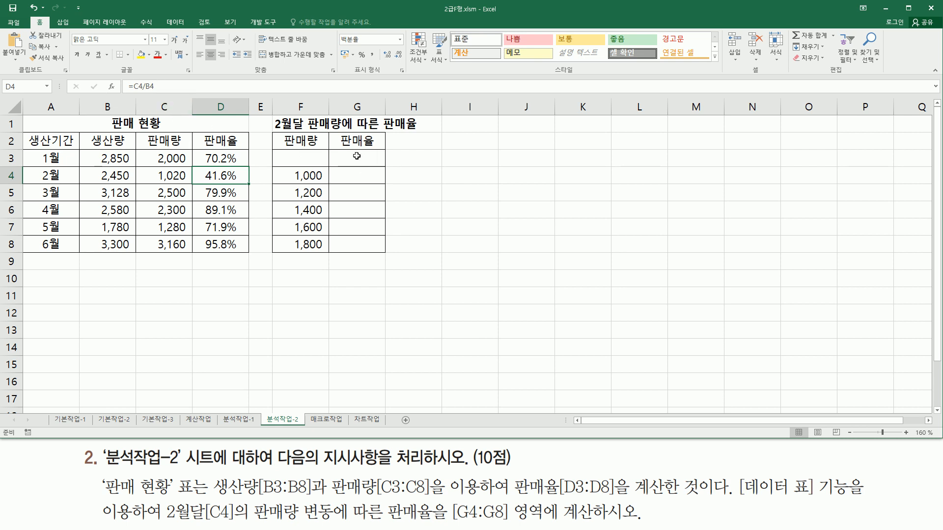
drag(333, 152, 379, 165)
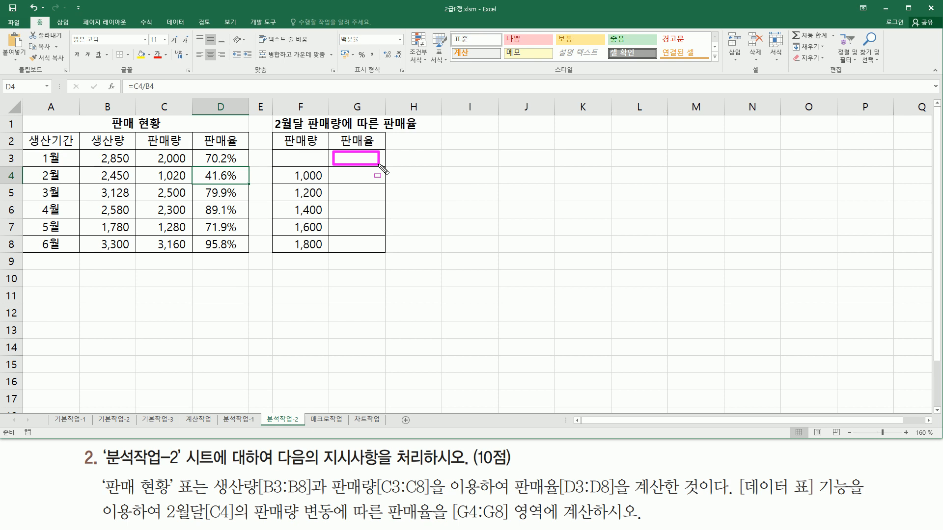
key(Escape)
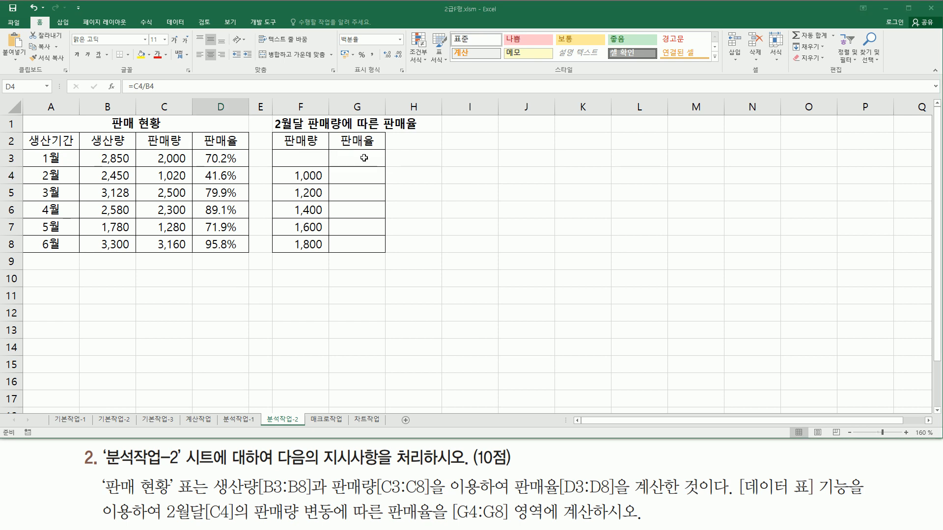
click(358, 158)
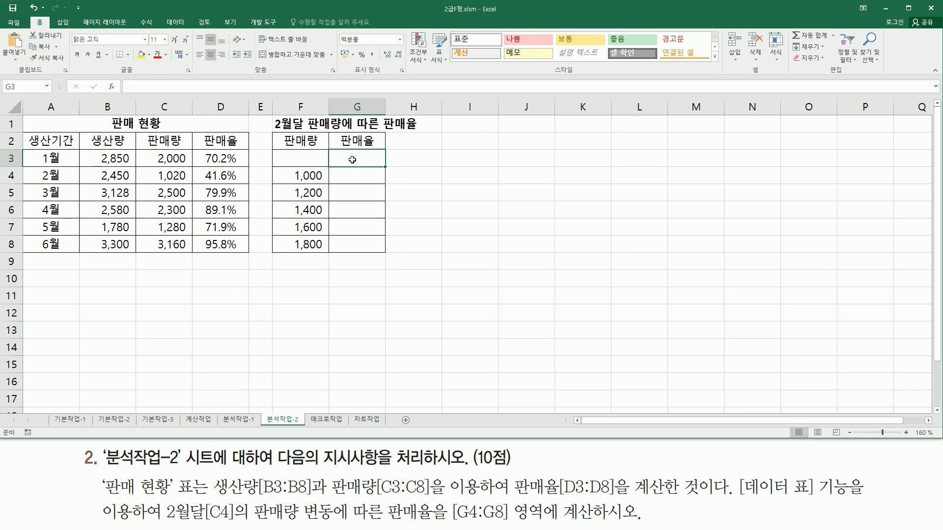
key(ctrl+v)
drag(202, 182, 245, 181)
mouse_move(338, 163)
mouse_down()
mouse_move(379, 155)
mouse_move(338, 163)
mouse_up()
drag(127, 82, 163, 84)
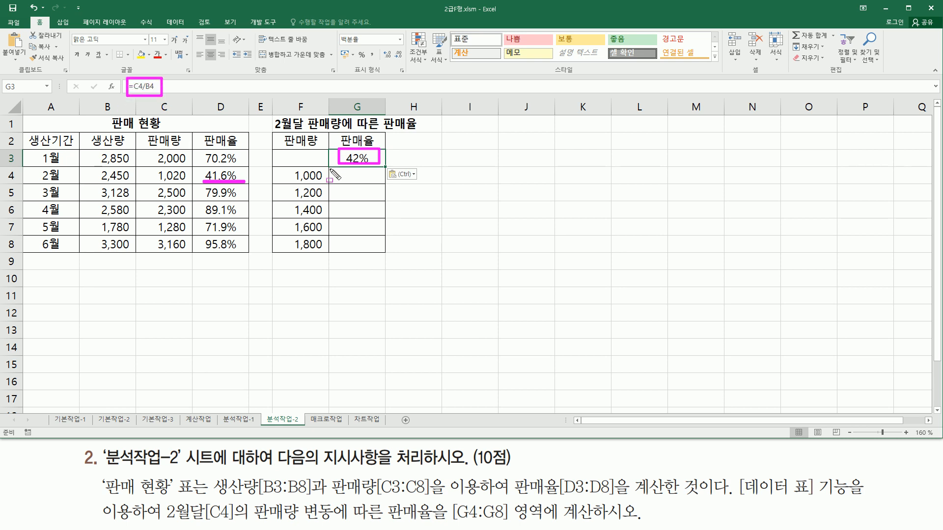
mouse_move(285, 152)
mouse_down()
mouse_move(351, 255)
mouse_move(384, 257)
mouse_up()
key(Escape)
Open the what-if analysis 데이터 표 (data table) dialog for the range F3:G8 and place it beside the table
drag(306, 159, 381, 255)
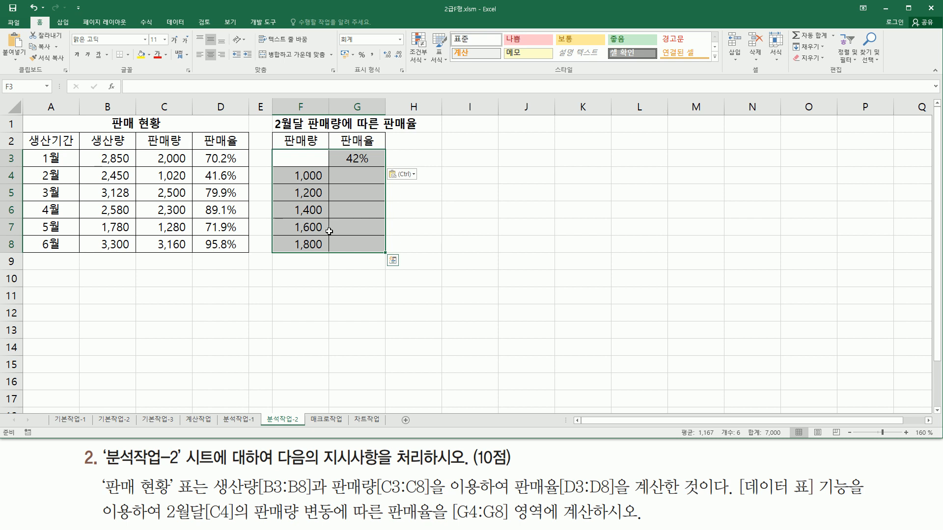
drag(160, 14, 191, 30)
click(176, 22)
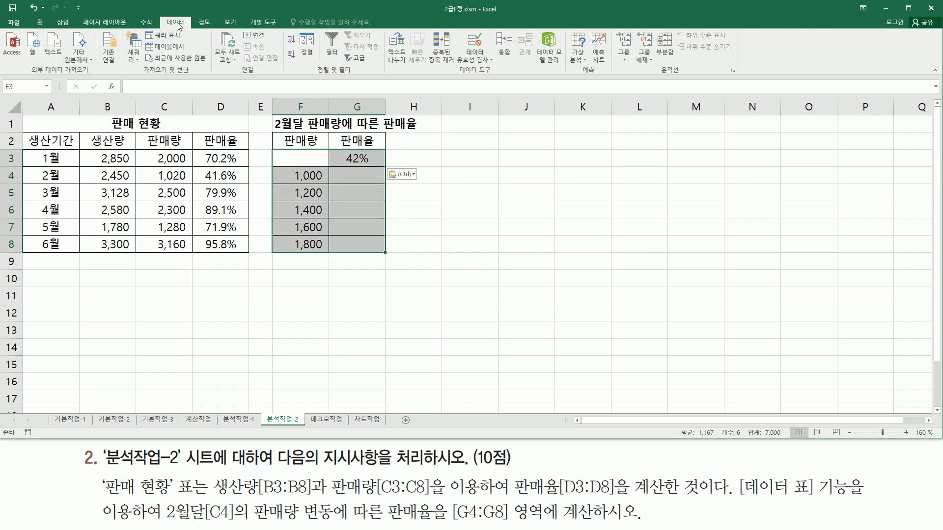
drag(575, 75, 602, 75)
drag(568, 29, 590, 68)
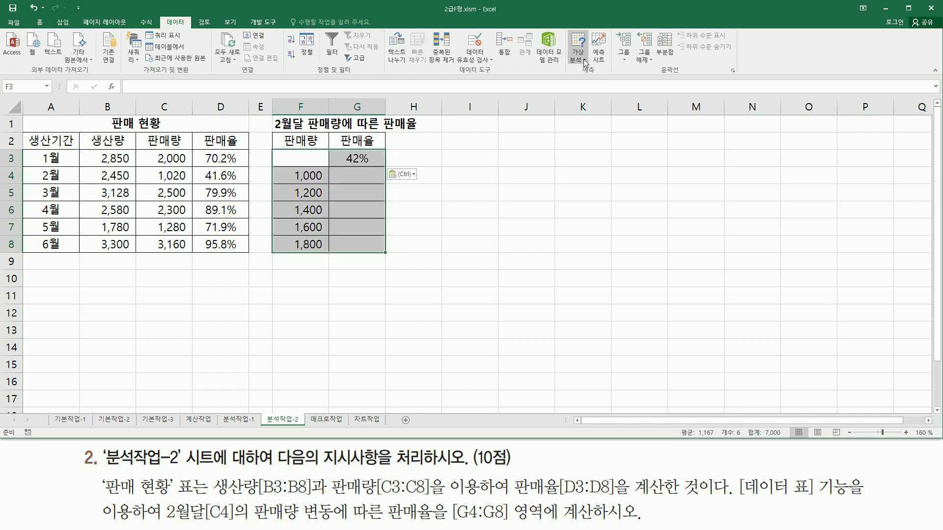
click(582, 60)
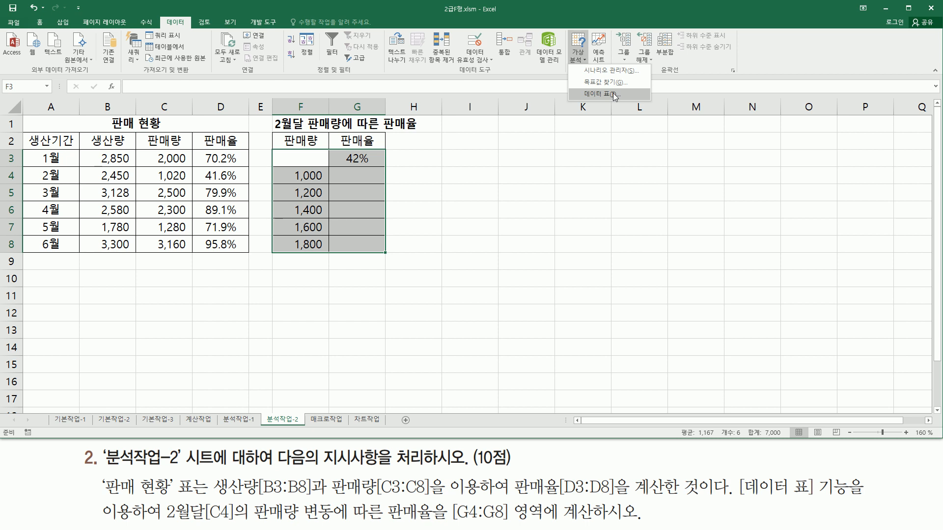
click(613, 93)
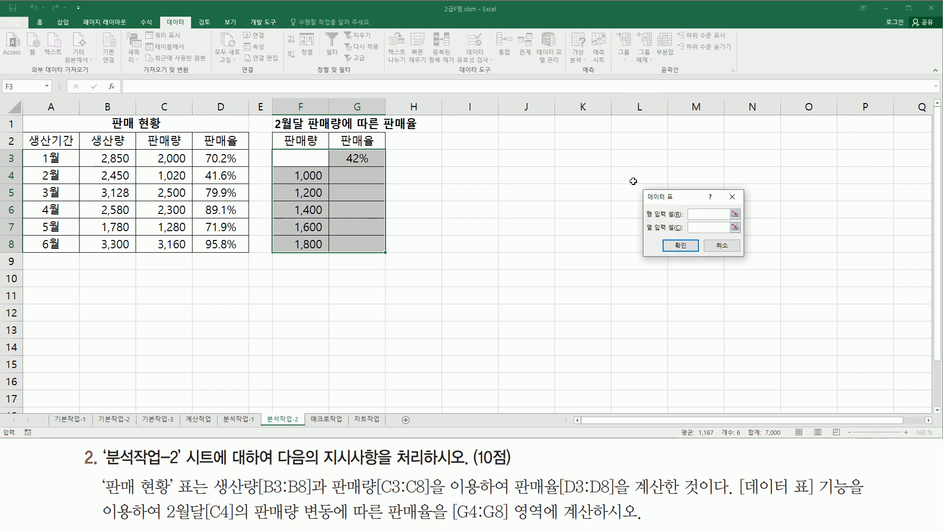
drag(682, 203, 457, 158)
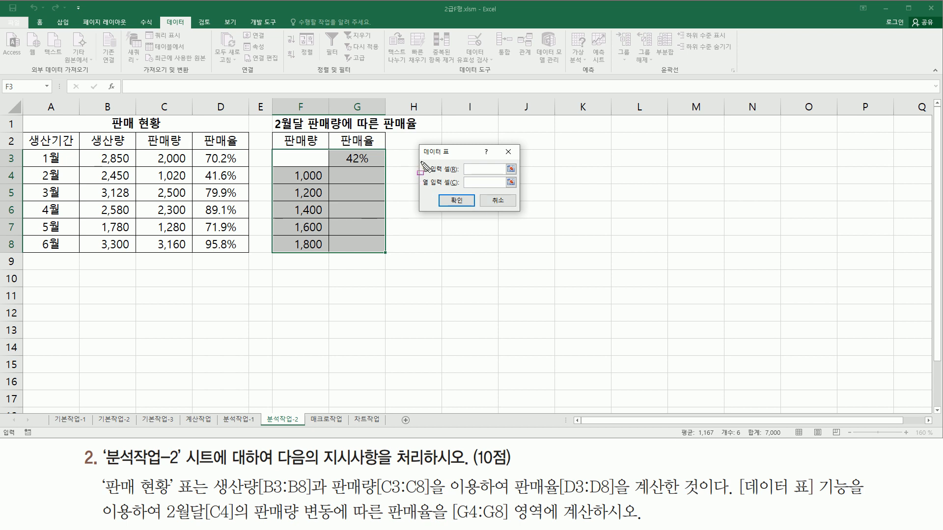
drag(417, 160, 520, 191)
key(Escape)
mouse_move(273, 151)
mouse_down()
mouse_move(300, 216)
mouse_move(378, 260)
mouse_move(391, 255)
mouse_up()
drag(305, 143, 305, 267)
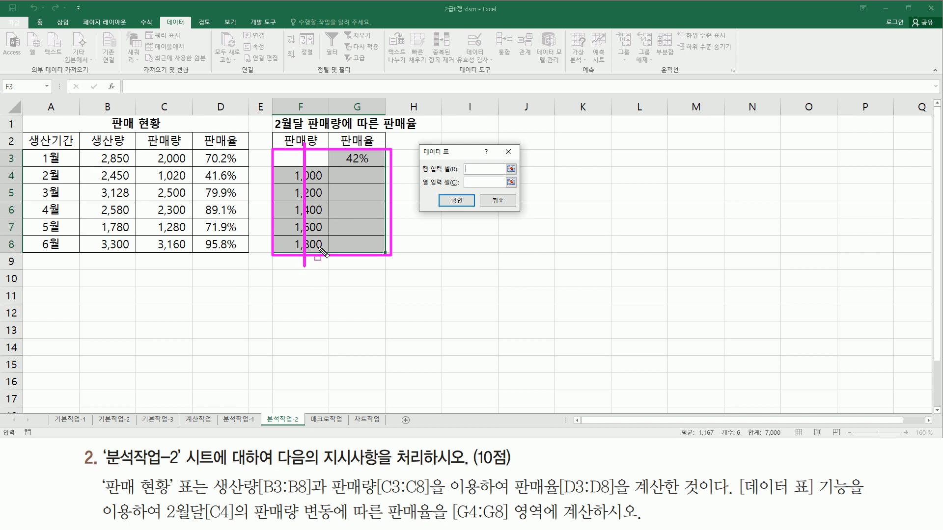
mouse_move(420, 189)
mouse_down()
mouse_move(501, 189)
mouse_move(520, 176)
mouse_up()
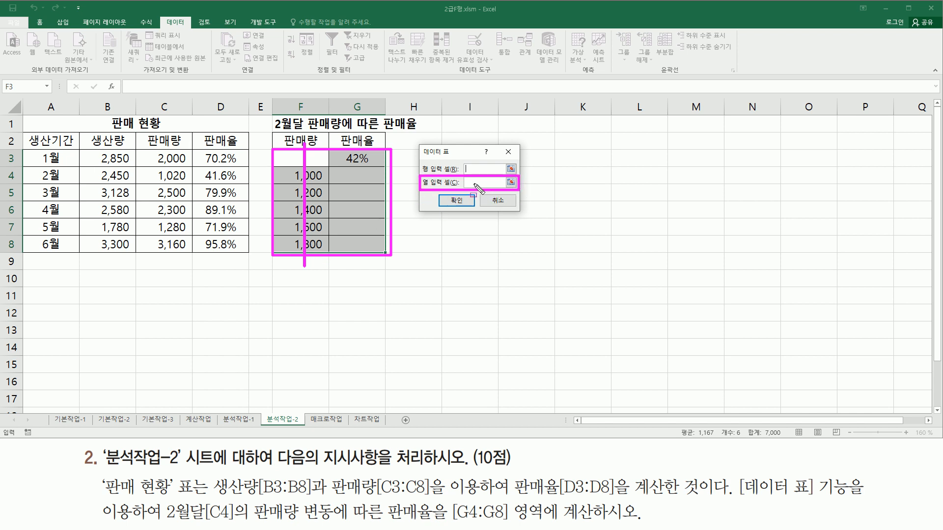
key(Escape)
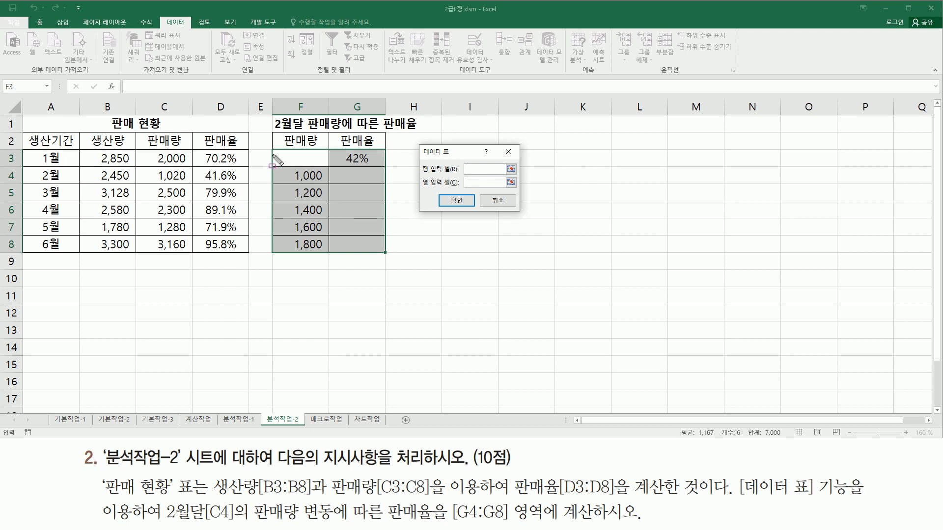
mouse_move(273, 145)
mouse_down()
mouse_move(387, 263)
mouse_move(382, 257)
mouse_up()
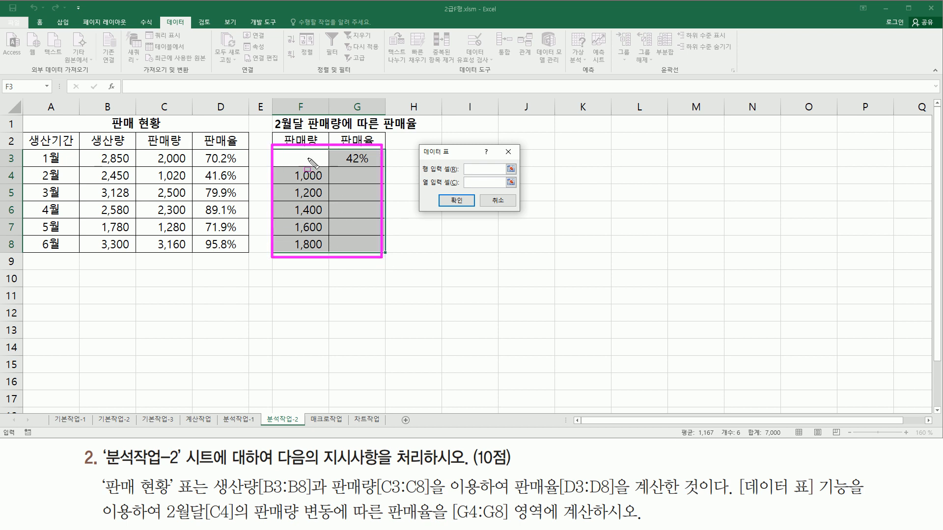
drag(307, 154, 306, 267)
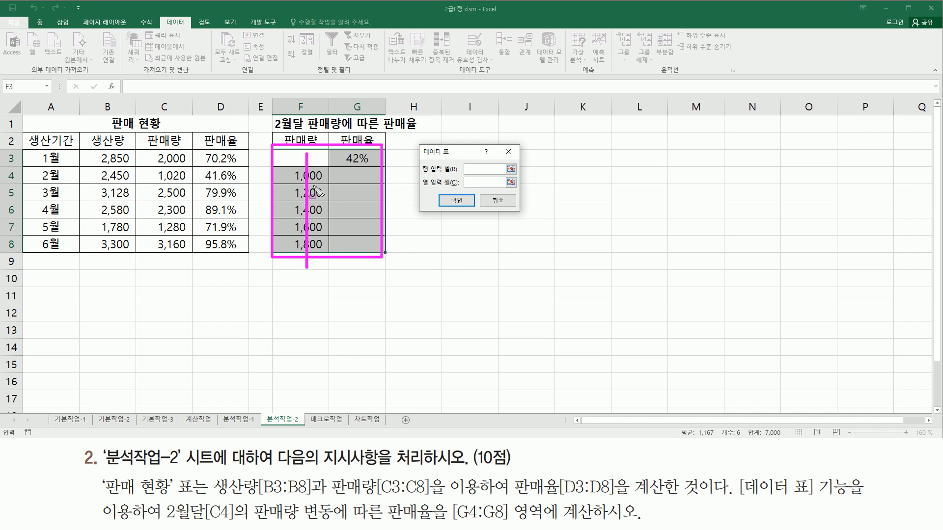
drag(344, 163, 373, 164)
drag(203, 167, 241, 184)
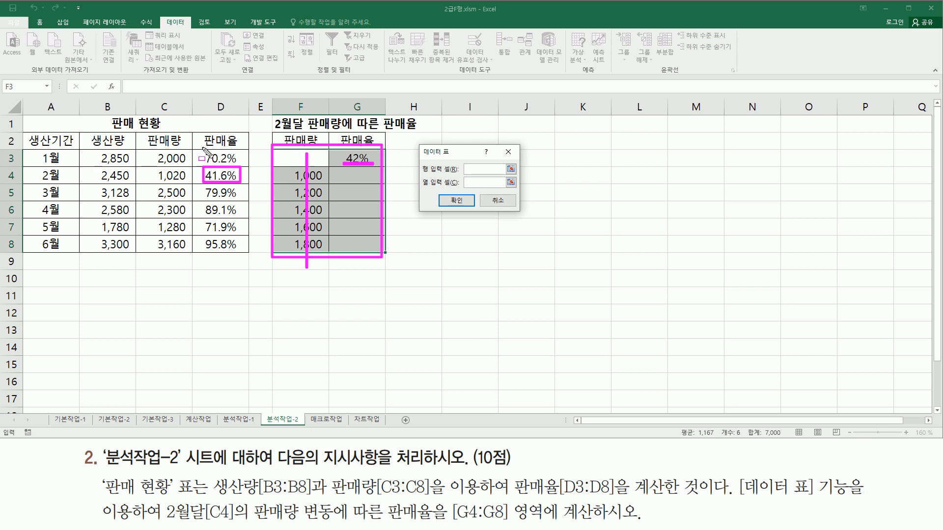
mouse_move(154, 182)
mouse_down()
mouse_move(193, 184)
mouse_move(190, 169)
mouse_up()
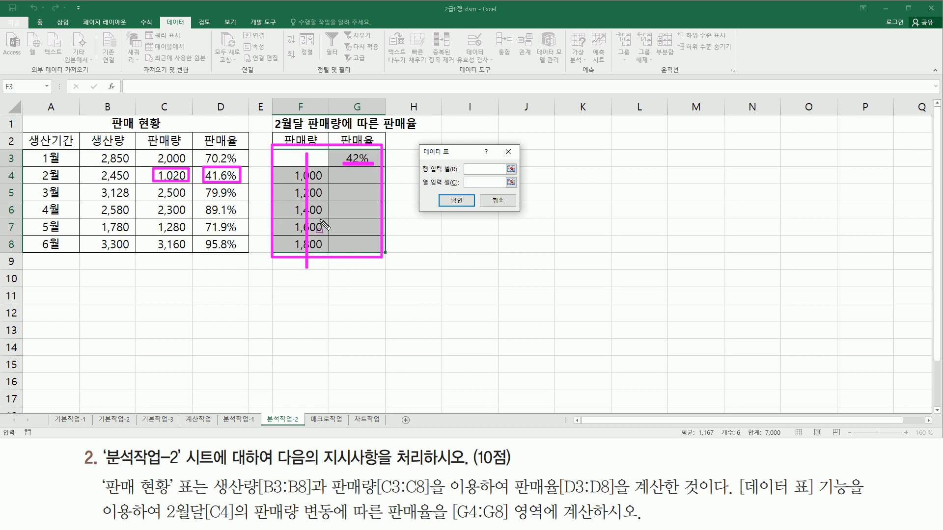
drag(340, 171, 380, 253)
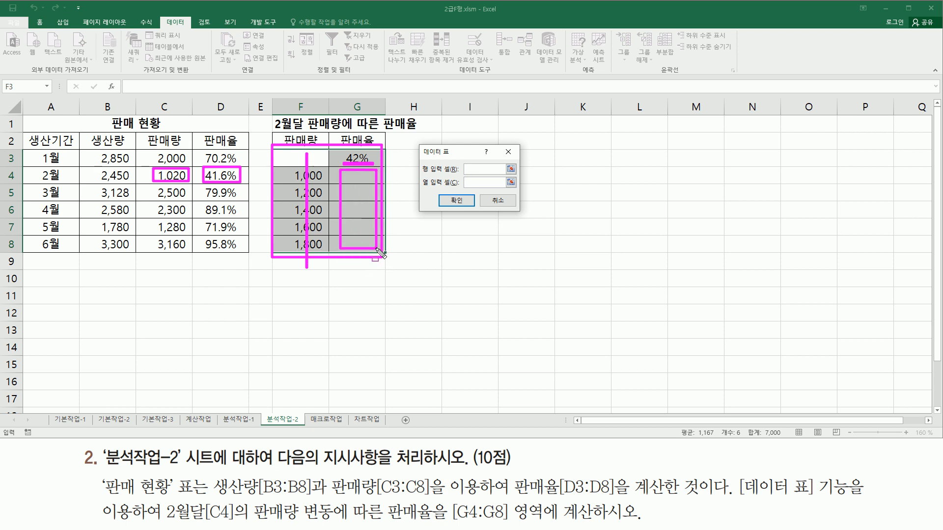
key(Escape)
Set the column input cell (열 입력 셀) of the data table to $C$4 and generate the 판매율 results in G4:G8
click(464, 183)
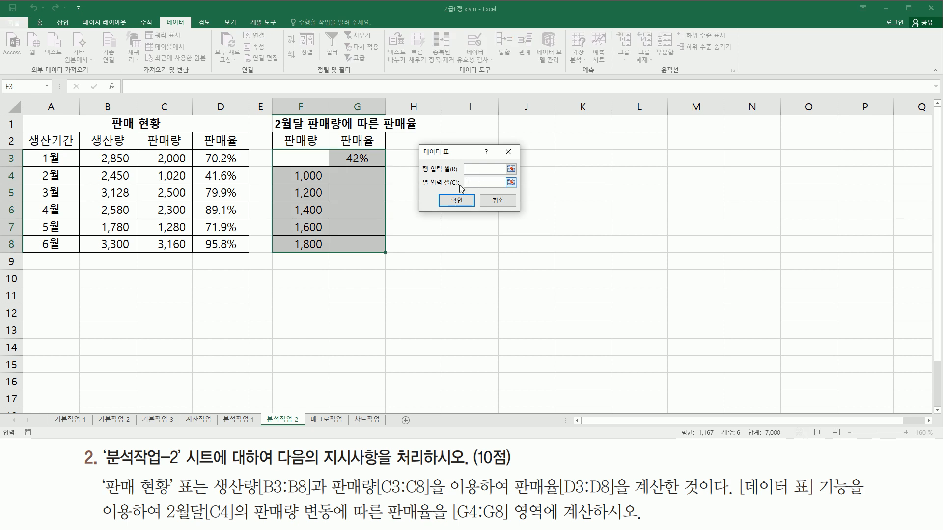
click(165, 175)
drag(152, 167, 194, 188)
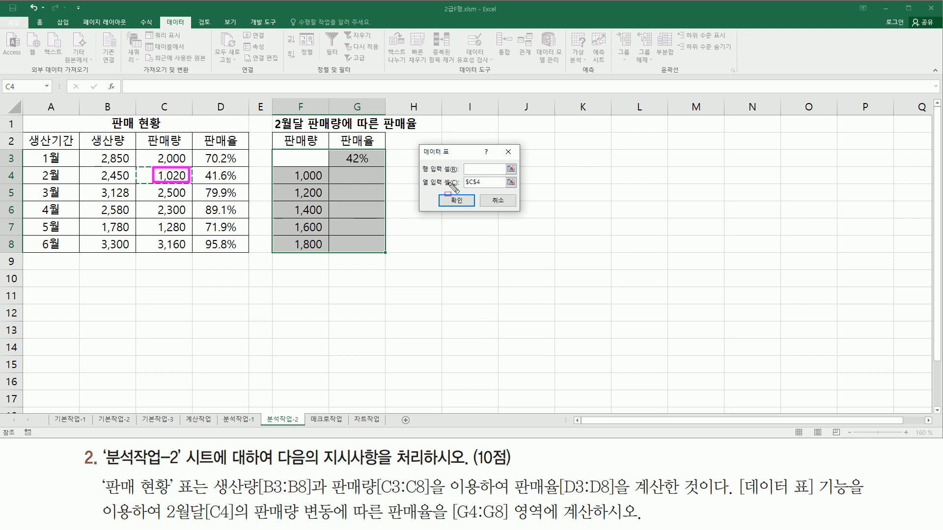
drag(437, 192, 479, 218)
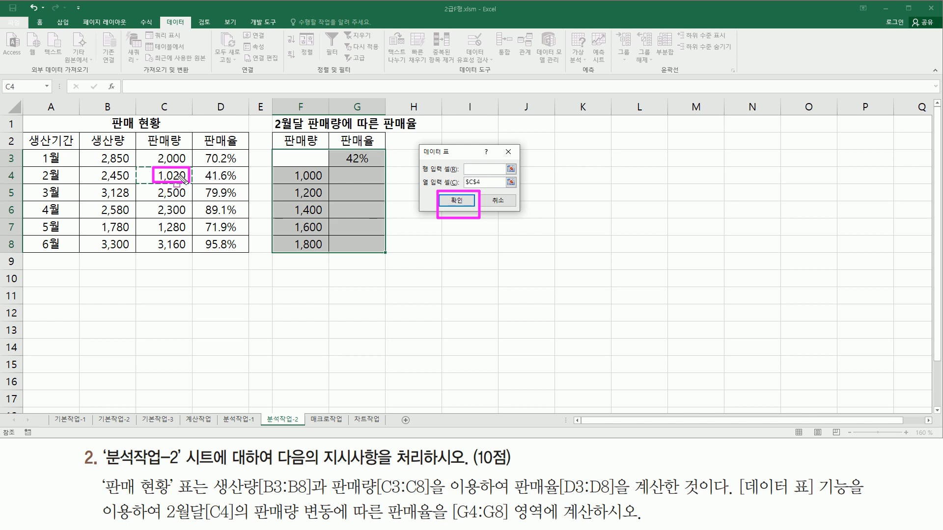
mouse_move(288, 167)
mouse_down()
mouse_move(325, 191)
mouse_move(328, 252)
mouse_up()
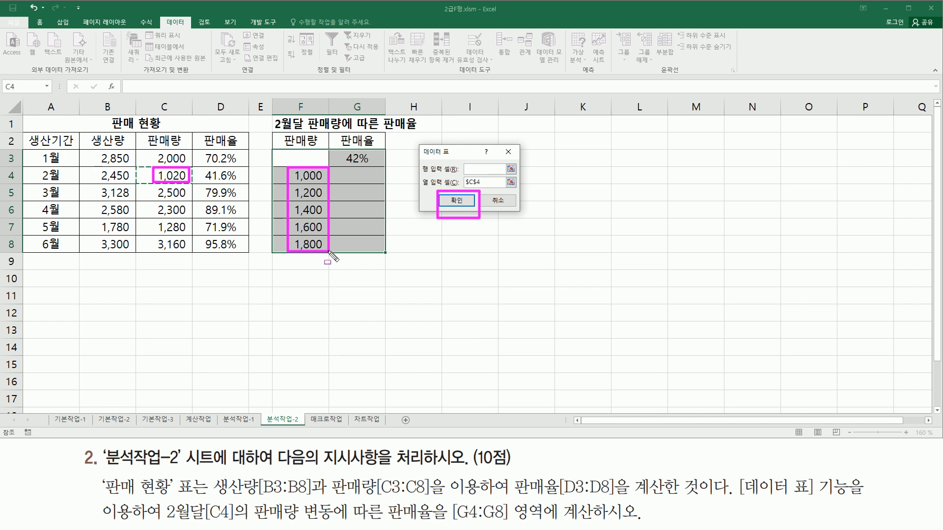
mouse_move(345, 171)
mouse_down()
mouse_move(361, 232)
mouse_move(381, 252)
mouse_up()
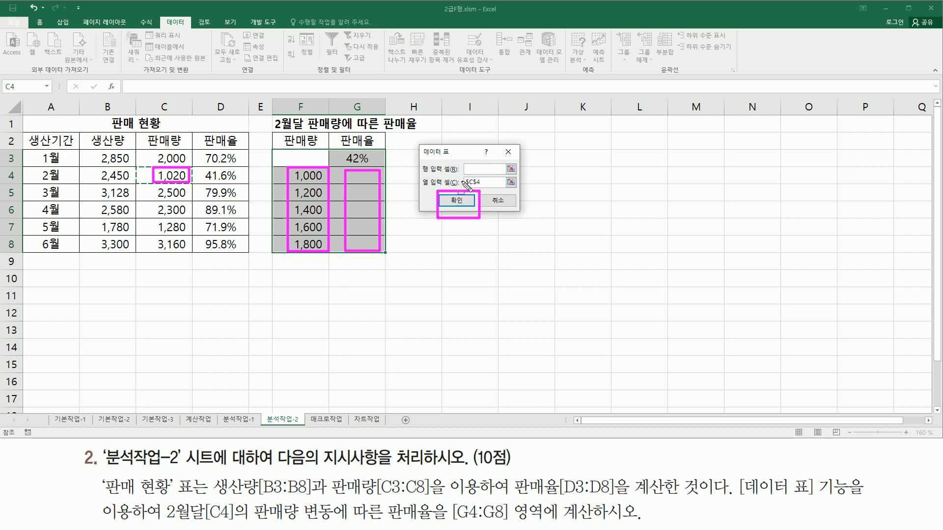
click(467, 201)
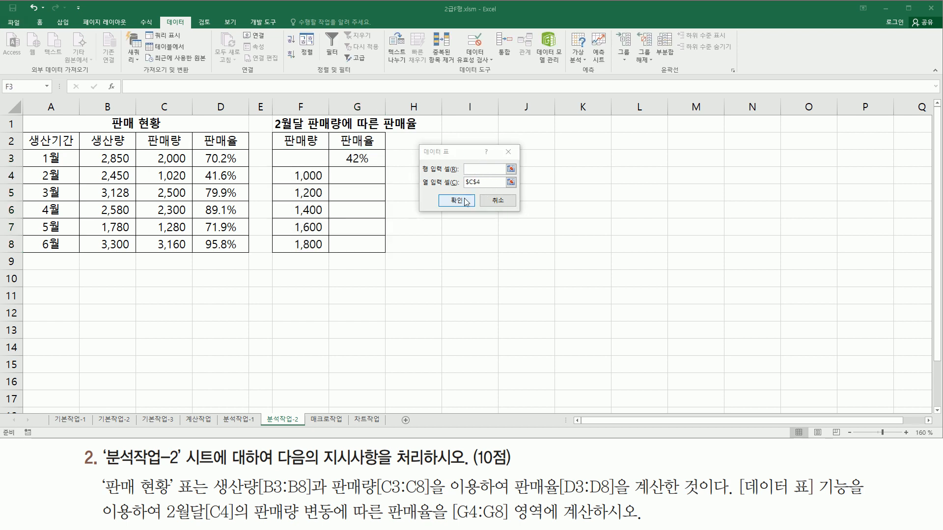
click(457, 201)
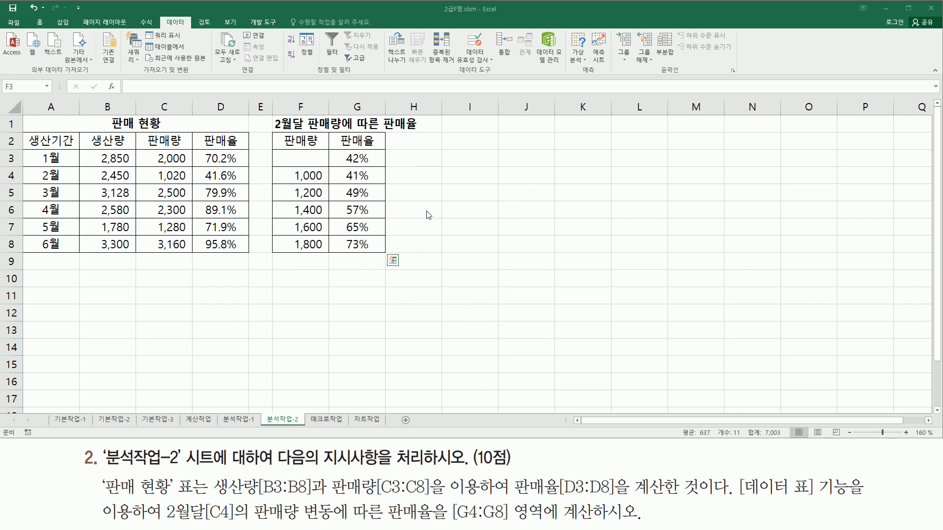
drag(287, 167, 326, 258)
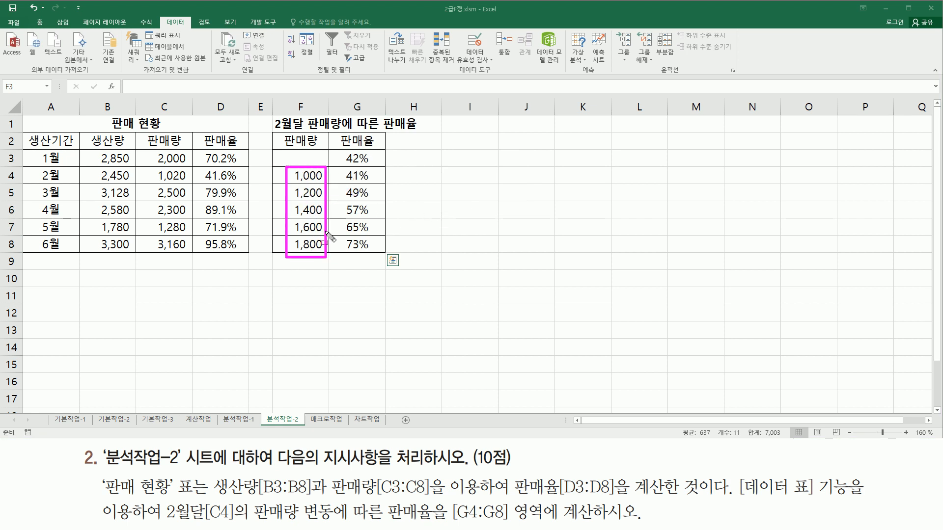
mouse_move(342, 169)
mouse_down()
mouse_move(362, 236)
mouse_move(379, 254)
mouse_up()
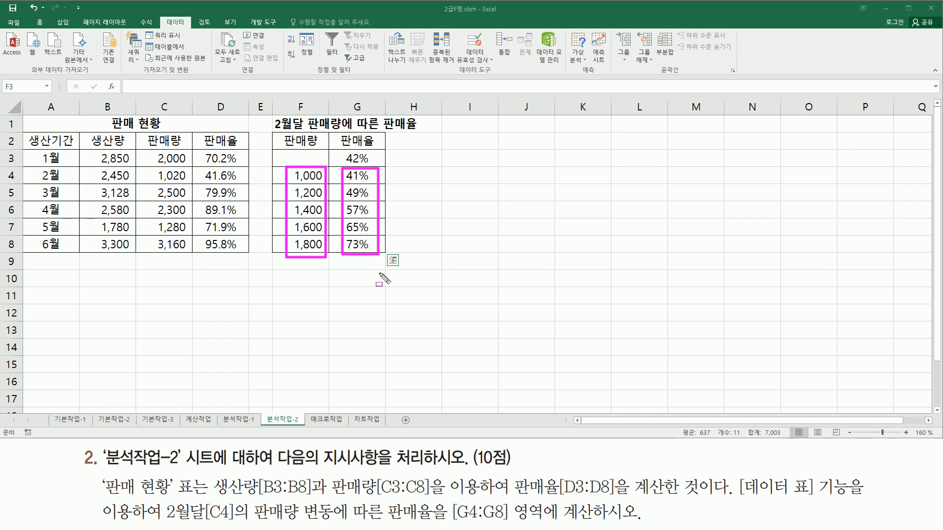
key(Escape)
click(478, 215)
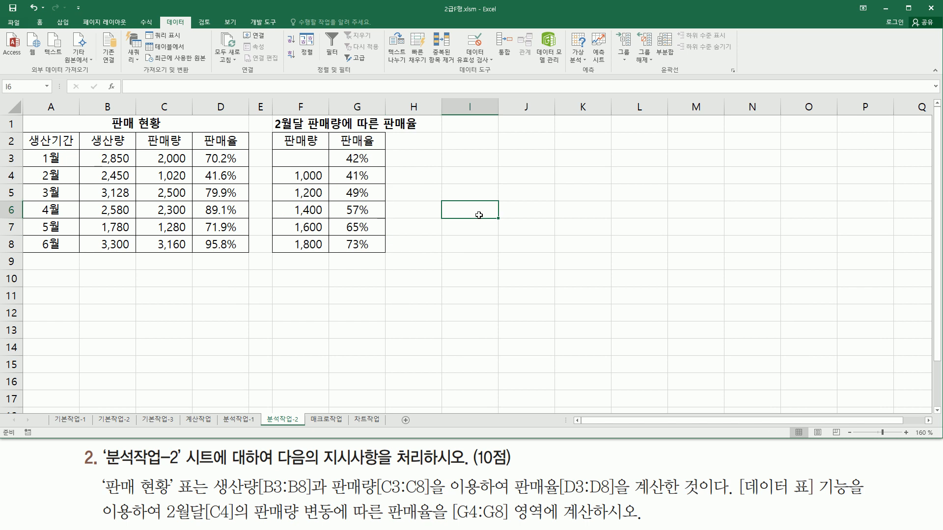